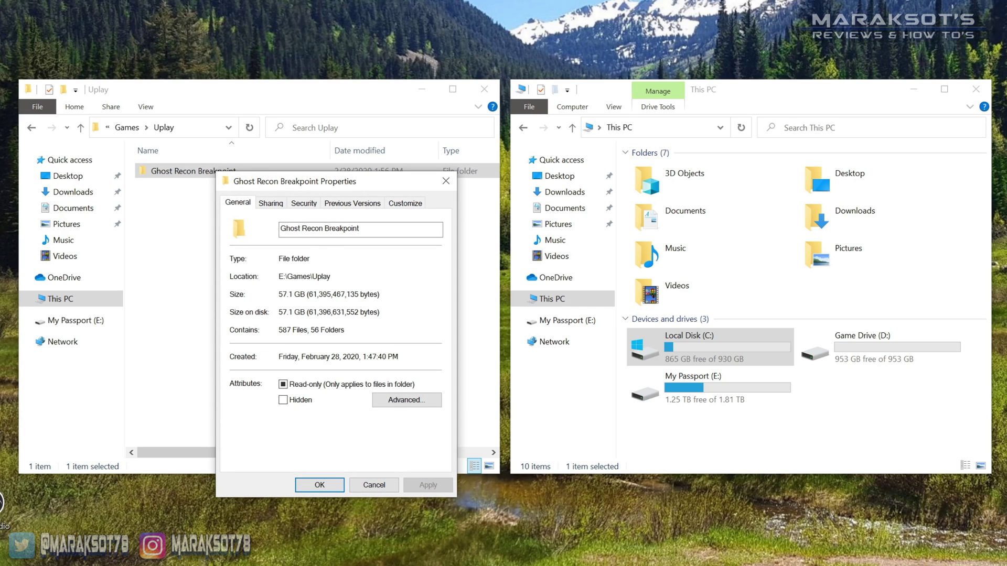
# Create a new folder named Ubisoft on Game Drive (D:)
pyautogui.doubleClick(861, 345)
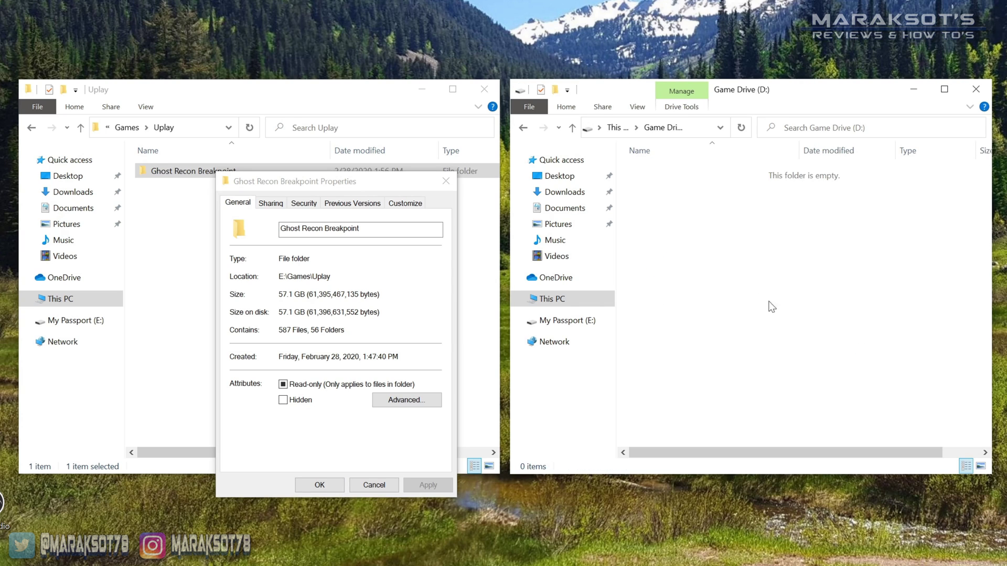
pyautogui.rightClick(757, 295)
pyautogui.moveTo(825, 476)
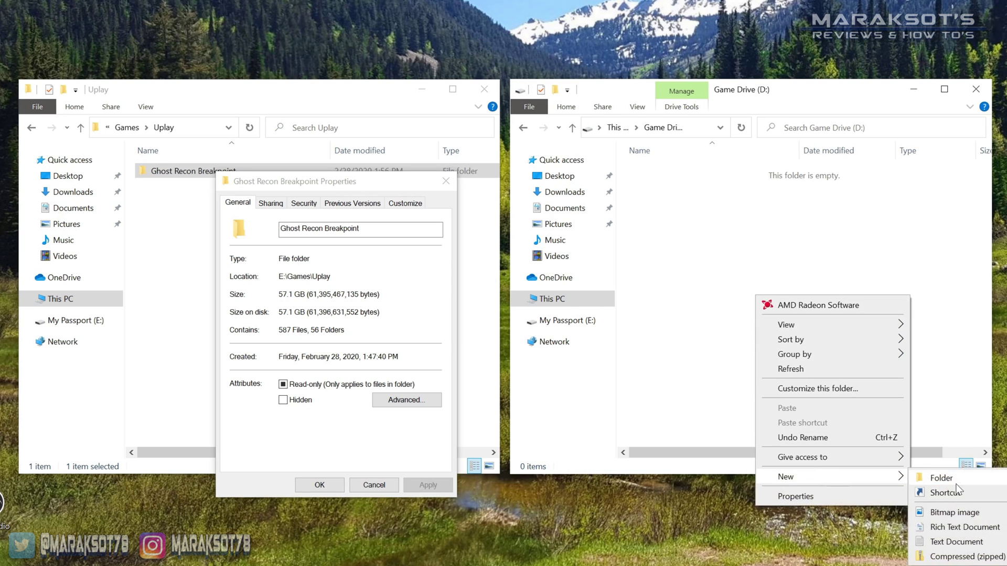
pyautogui.click(936, 477)
pyautogui.write('Ubisoft')
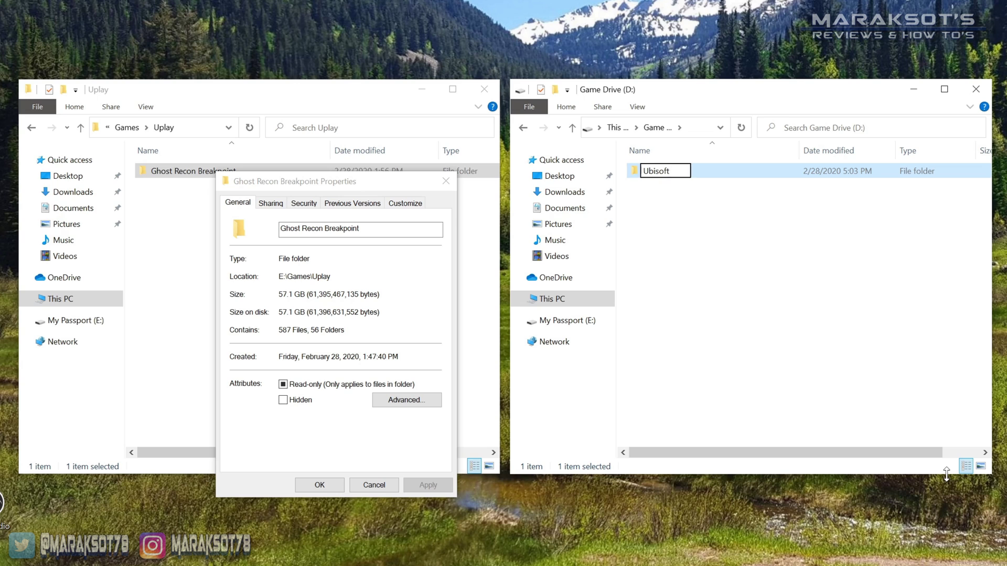
pyautogui.press('Return')
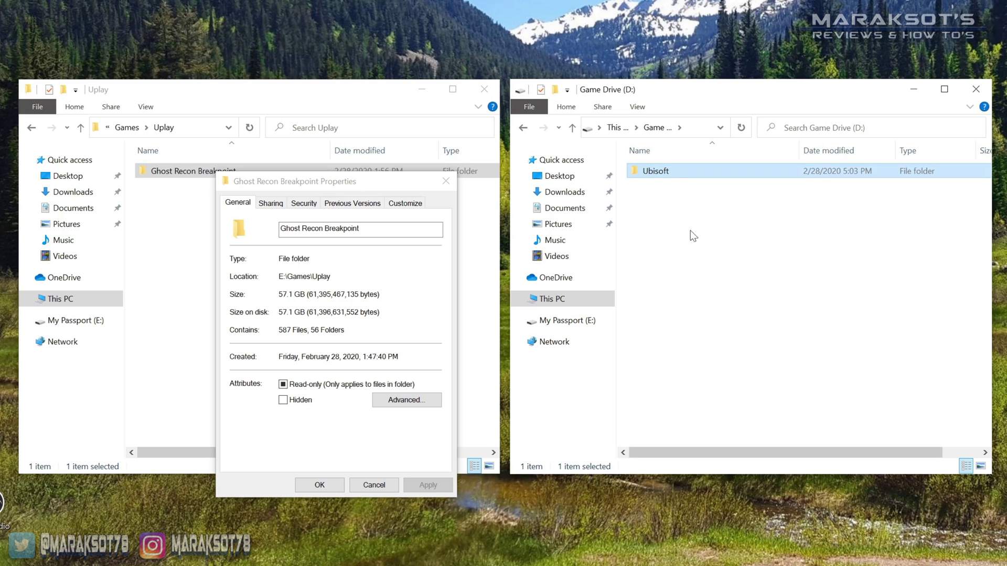
# Copy the Ghost Recon Breakpoint folder from the Uplay backup into the Ubisoft folder on Game Drive (D:)
pyautogui.doubleClick(655, 171)
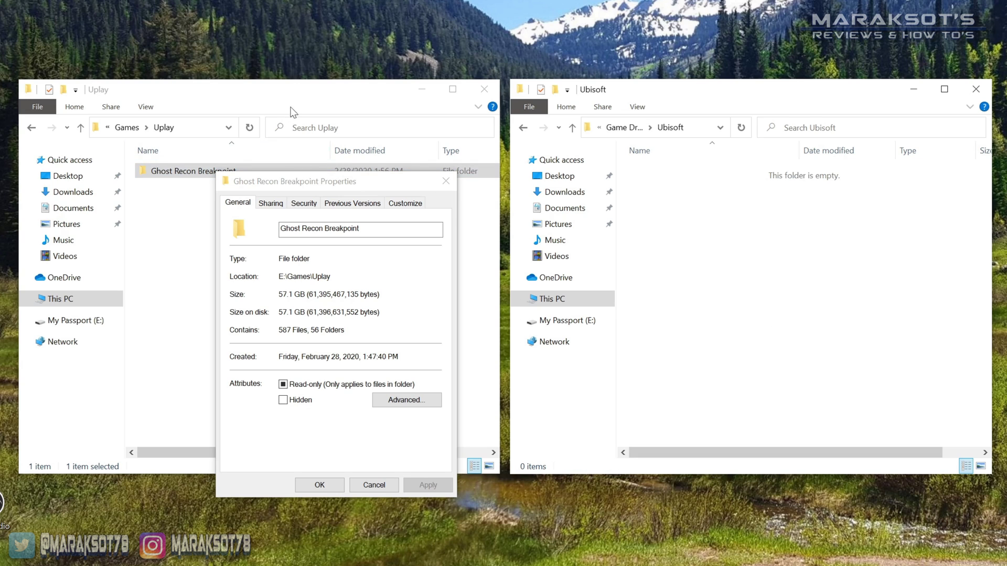
pyautogui.click(446, 181)
pyautogui.moveTo(223, 175); pyautogui.dragTo(720, 259)
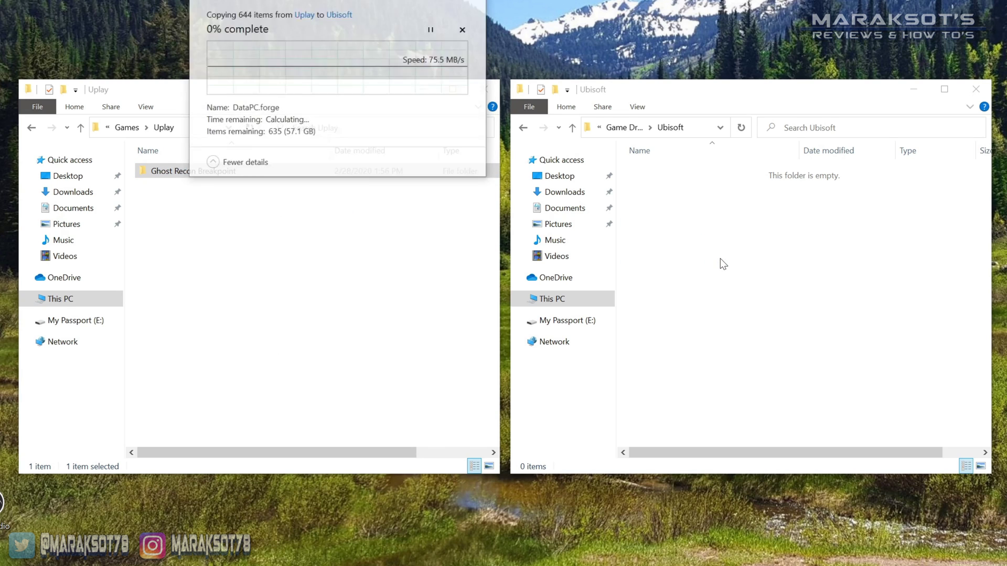
pyautogui.moveTo(367, 21); pyautogui.dragTo(484, 156)
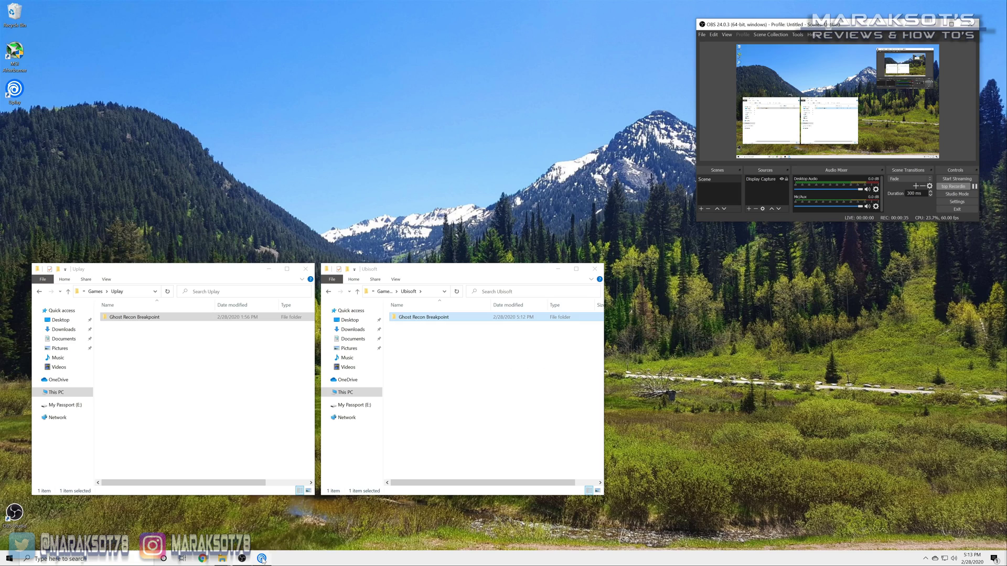
# Switch to Uplay and open the Tom Clancy's Ghost Recon Breakpoint page from the games library
pyautogui.click(262, 559)
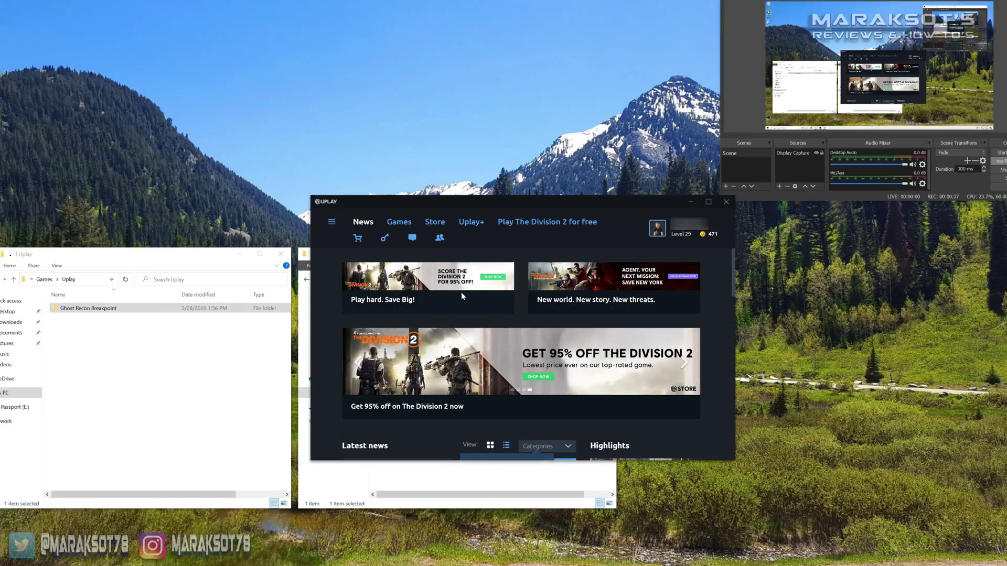
pyautogui.click(399, 222)
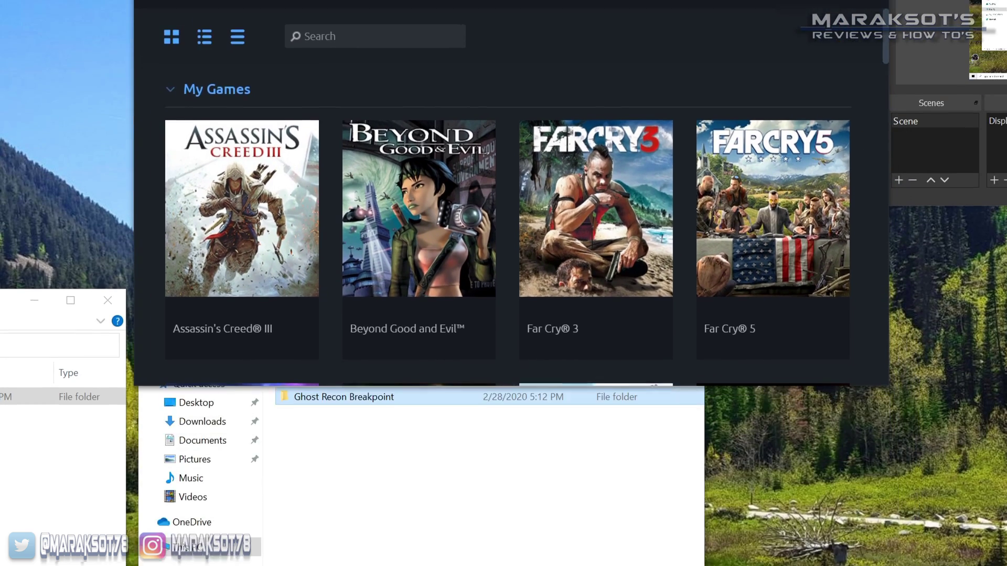
pyautogui.scroll(-10, 565, 157)
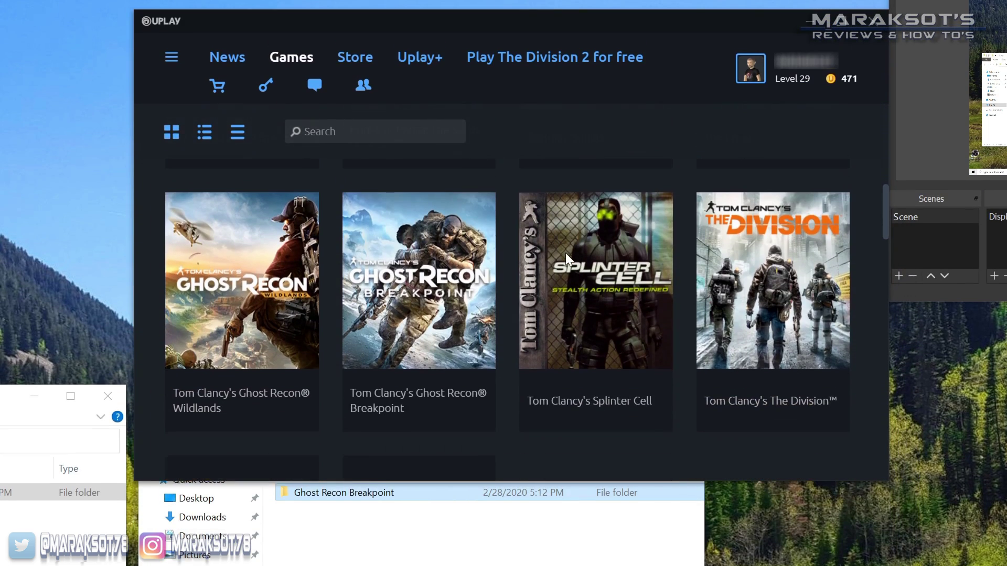
pyautogui.click(424, 306)
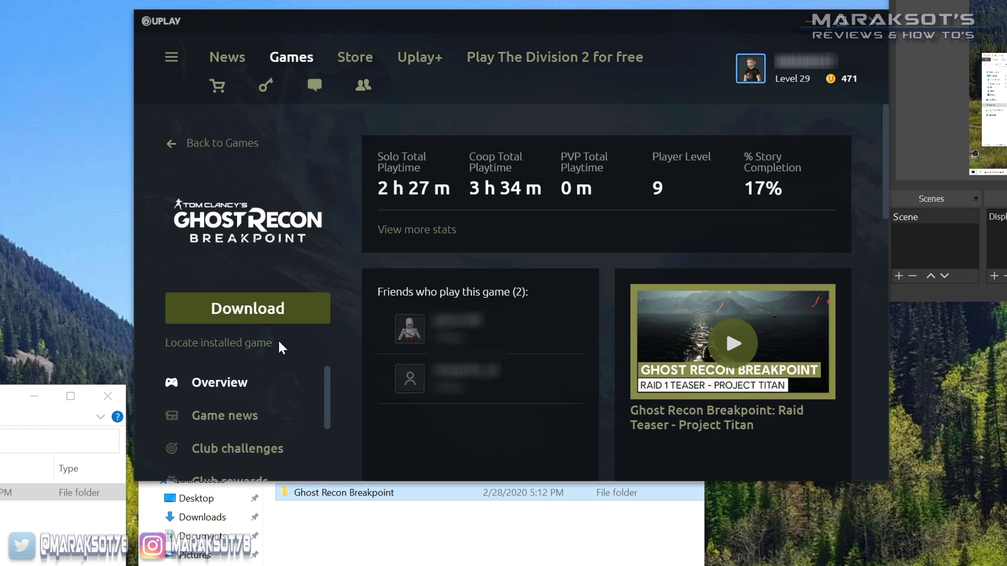
# Locate the installed game by choosing Ghost Recon Breakpoint in the Ubisoft folder on Game Drive (D:), and complete the file discovery
pyautogui.click(224, 342)
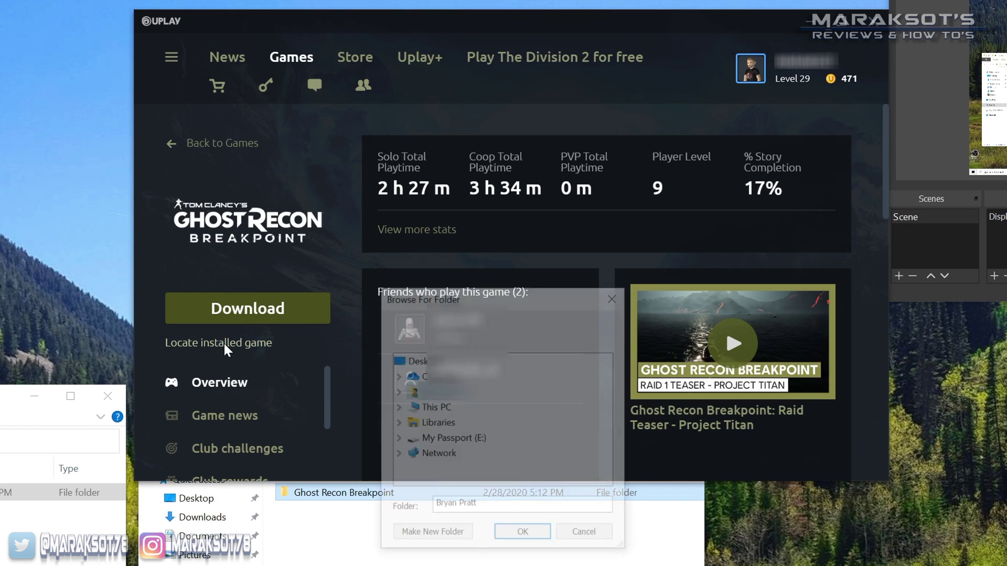
pyautogui.doubleClick(451, 408)
pyautogui.scroll(-1, 487, 420)
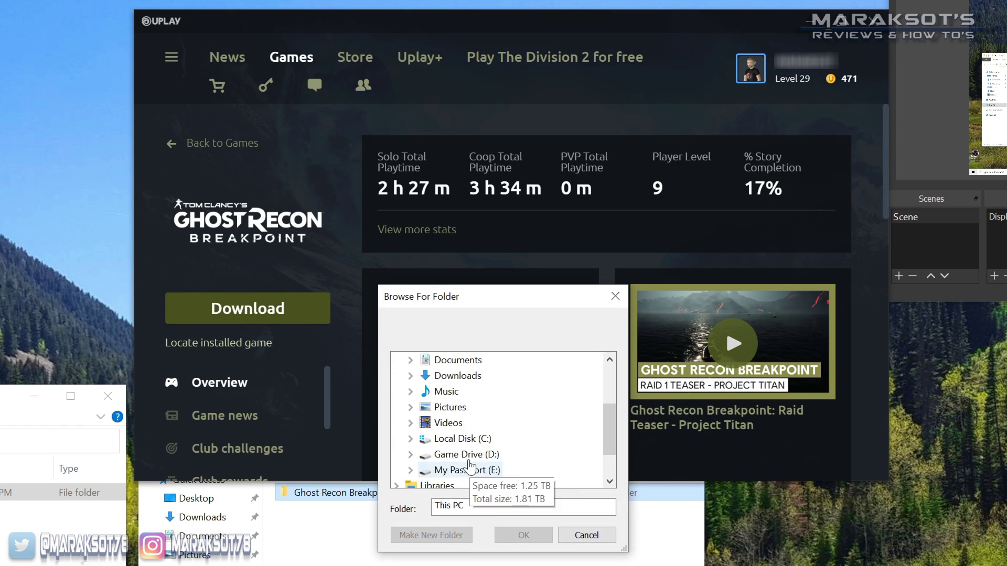
pyautogui.doubleClick(462, 454)
pyautogui.click(463, 439)
pyautogui.click(535, 455)
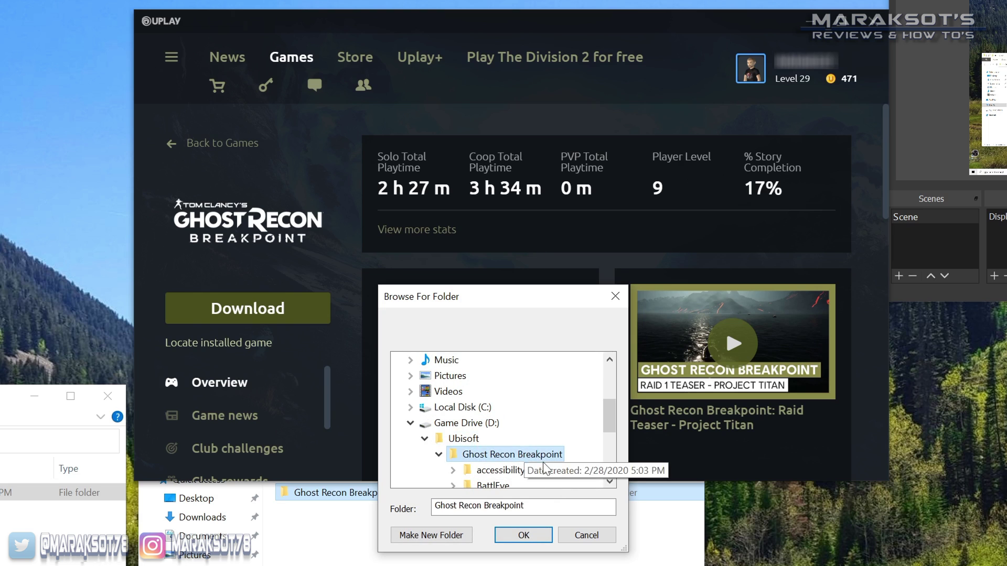
pyautogui.click(524, 535)
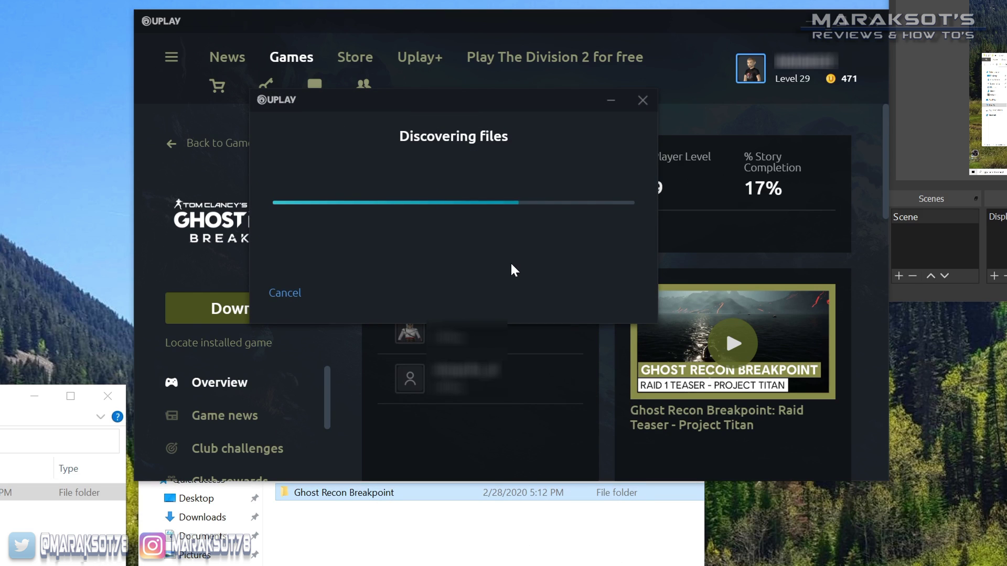
pyautogui.click(590, 294)
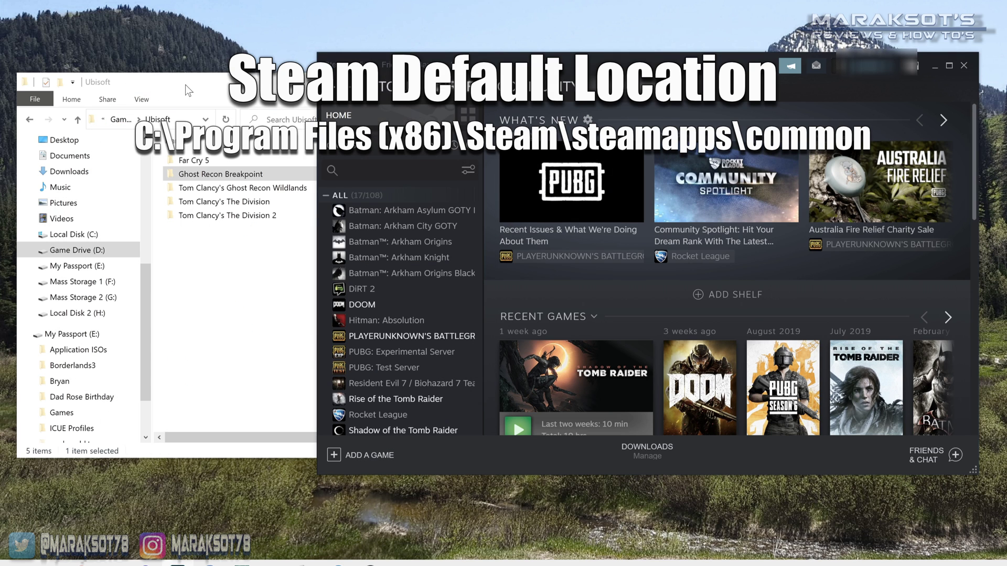
# Examine Steam's default game location in File Explorer, C:\Program Files (x86)\Steam\steamapps\common
pyautogui.click(184, 80)
pyautogui.click(92, 236)
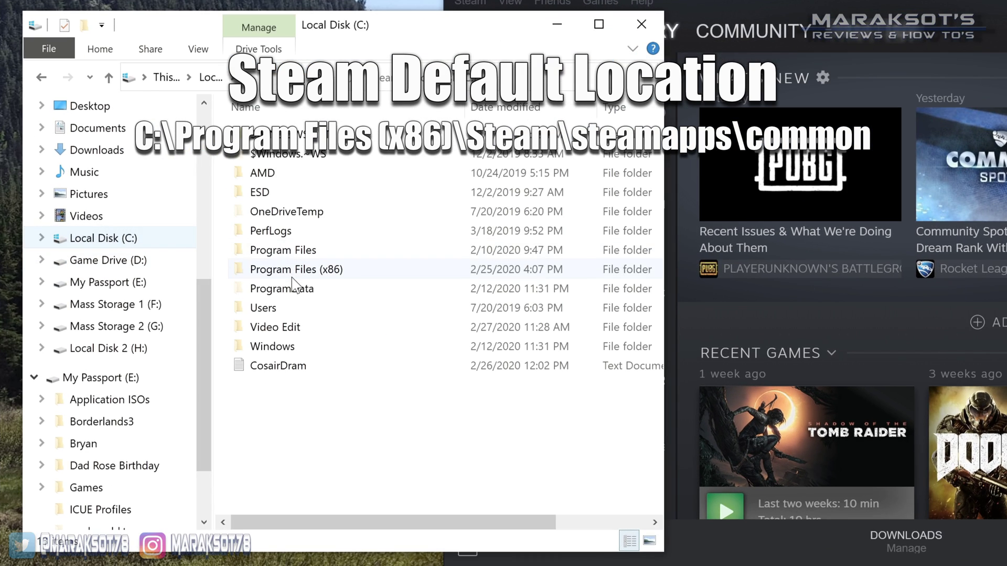
pyautogui.doubleClick(209, 261)
pyautogui.scroll(-7, 302, 288)
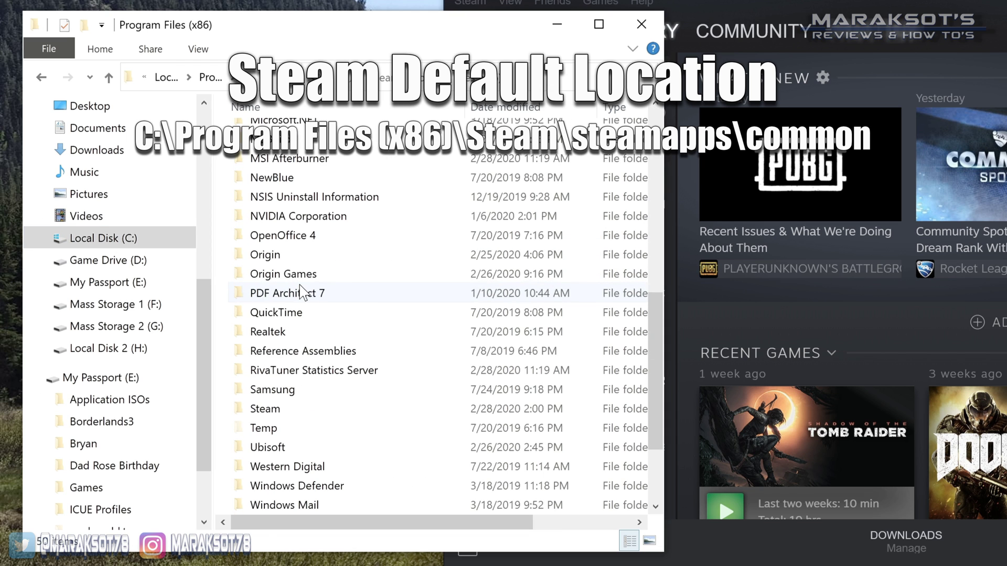
pyautogui.doubleClick(265, 409)
pyautogui.scroll(-4, 310, 293)
pyautogui.click(299, 237)
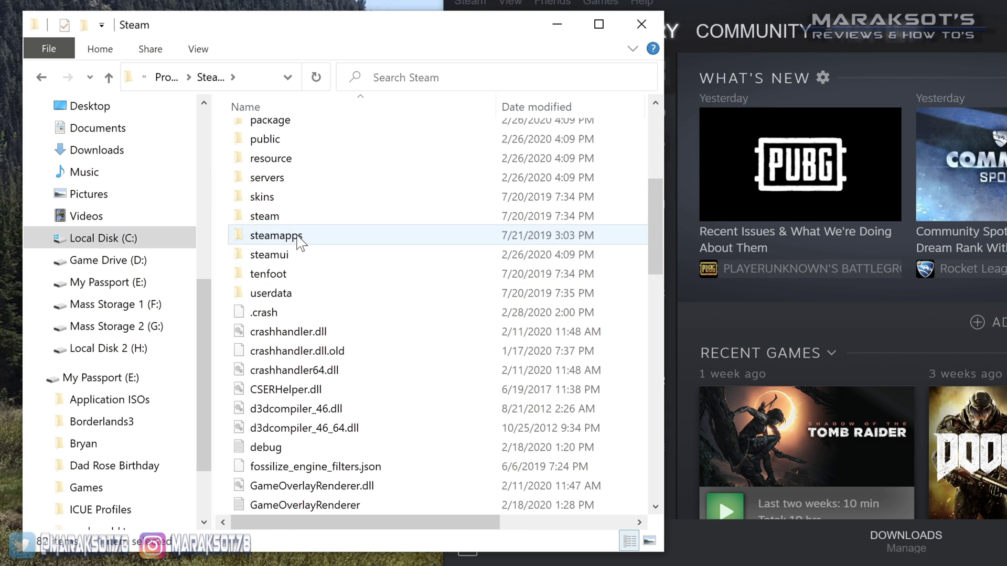
pyautogui.doubleClick(294, 237)
pyautogui.doubleClick(282, 137)
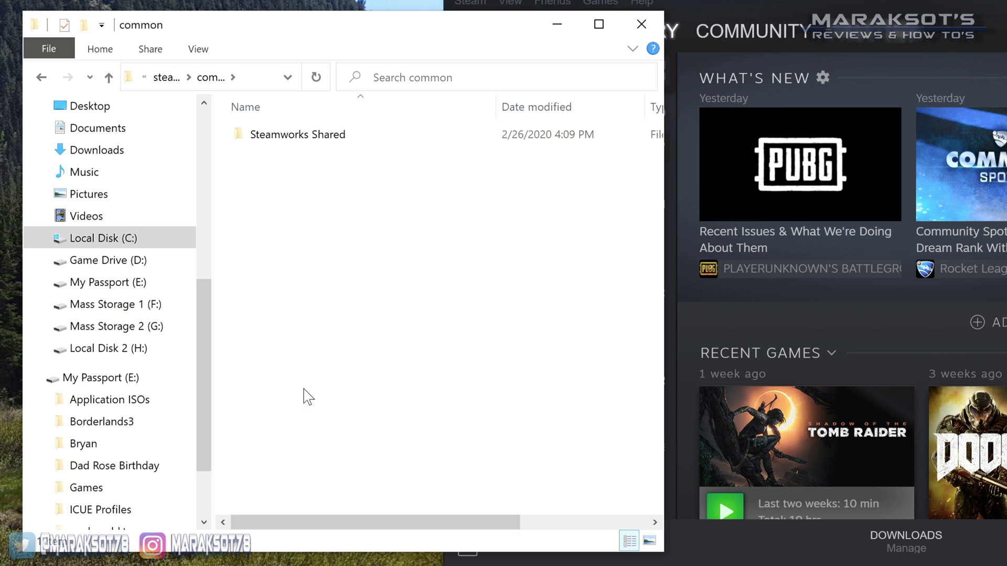
# Copy the Shadow of the Tomb Raider folder from Steam\steamapps\common on Game Drive (D:) into Games\Steam on My Passport (E:)
pyautogui.click(157, 267)
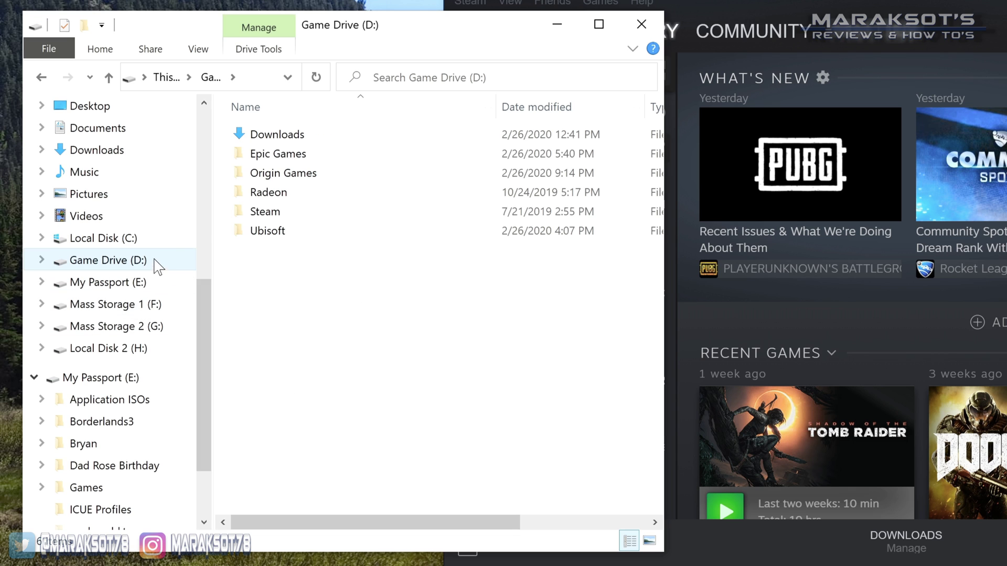
pyautogui.doubleClick(275, 213)
pyautogui.doubleClick(281, 137)
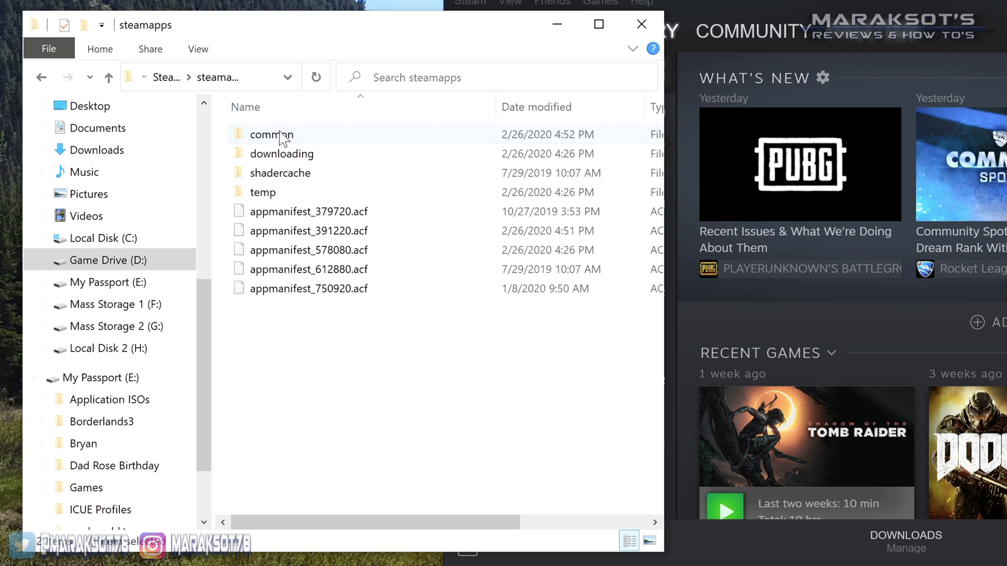
pyautogui.doubleClick(290, 136)
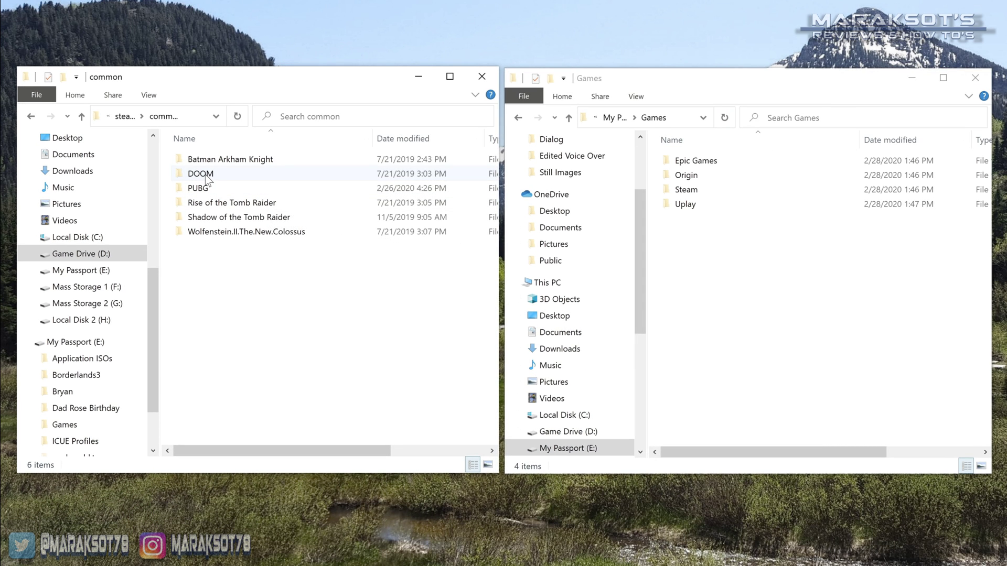
pyautogui.doubleClick(700, 190)
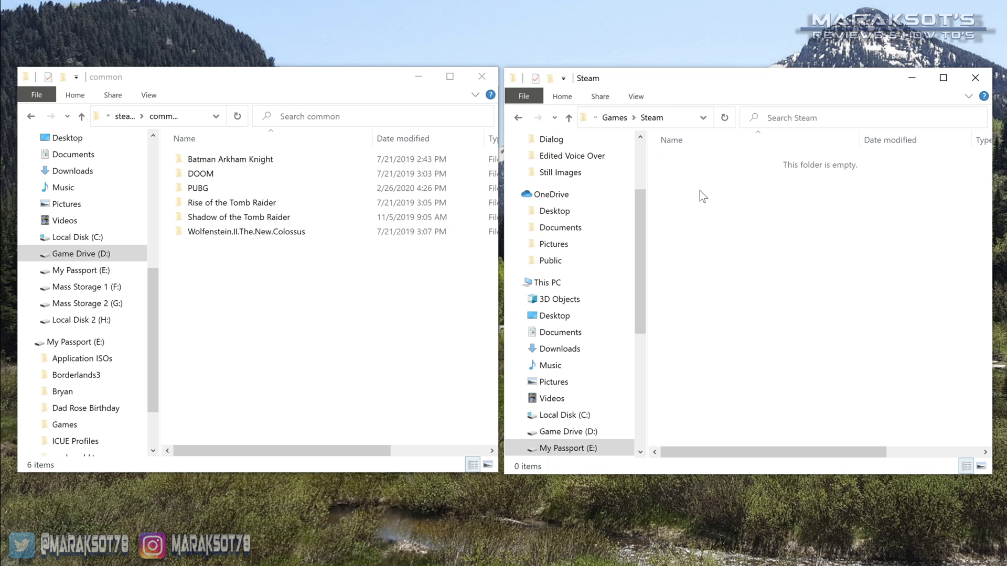
pyautogui.moveTo(197, 221); pyautogui.dragTo(826, 253)
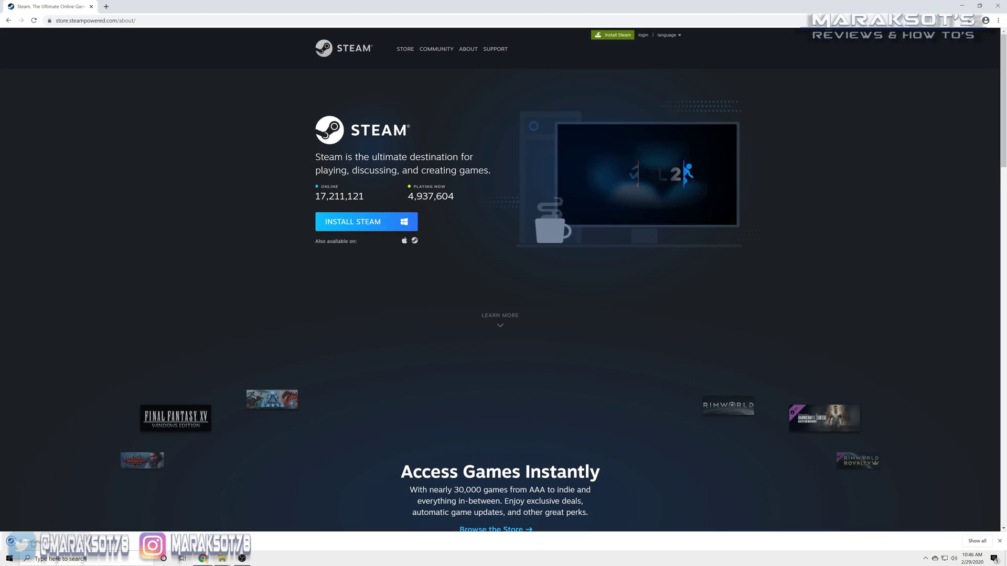
# Install Steam and enter the account password in the Steam login window
pyautogui.click(554, 343)
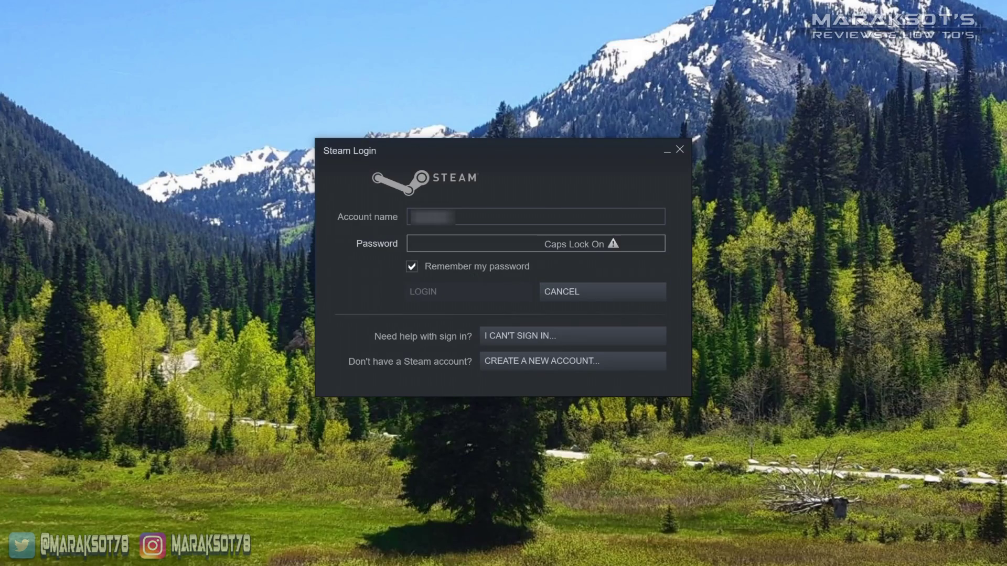
pyautogui.hotkey('ctrl', 'v')
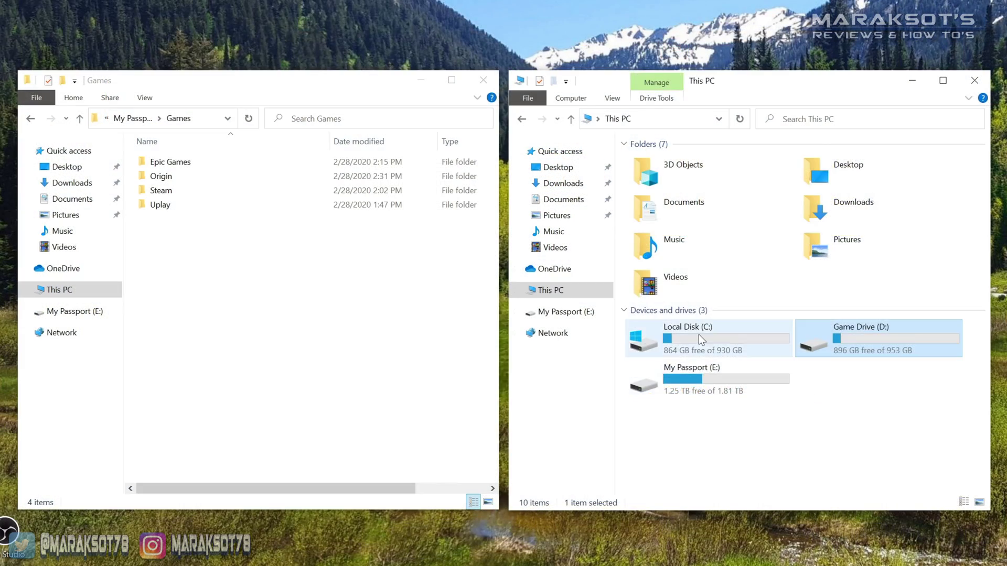
# Check the contents of Program Files (x86)\Steam\steamapps on Local Disk (C:), and return to This PC
pyautogui.doubleClick(745, 336)
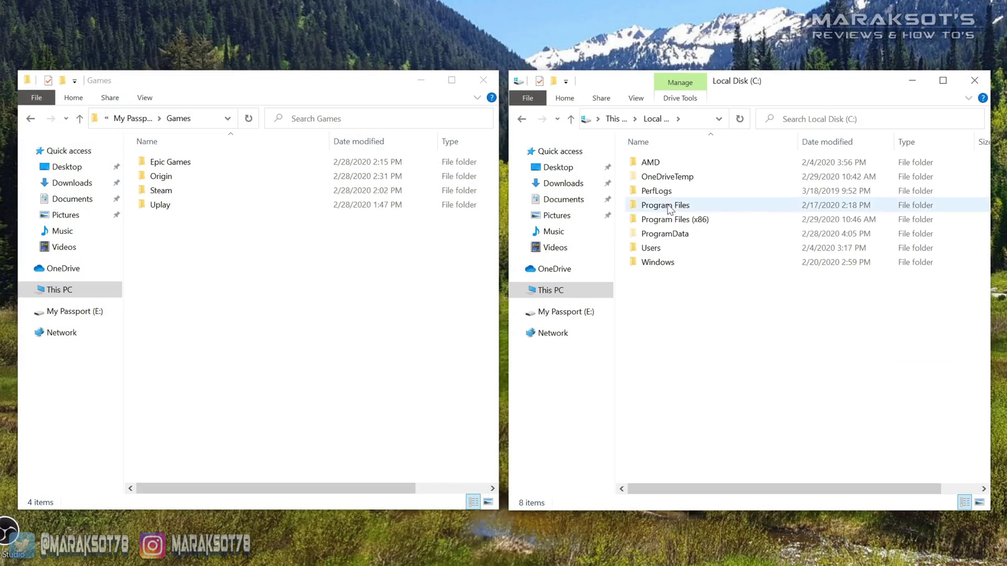
pyautogui.doubleClick(677, 220)
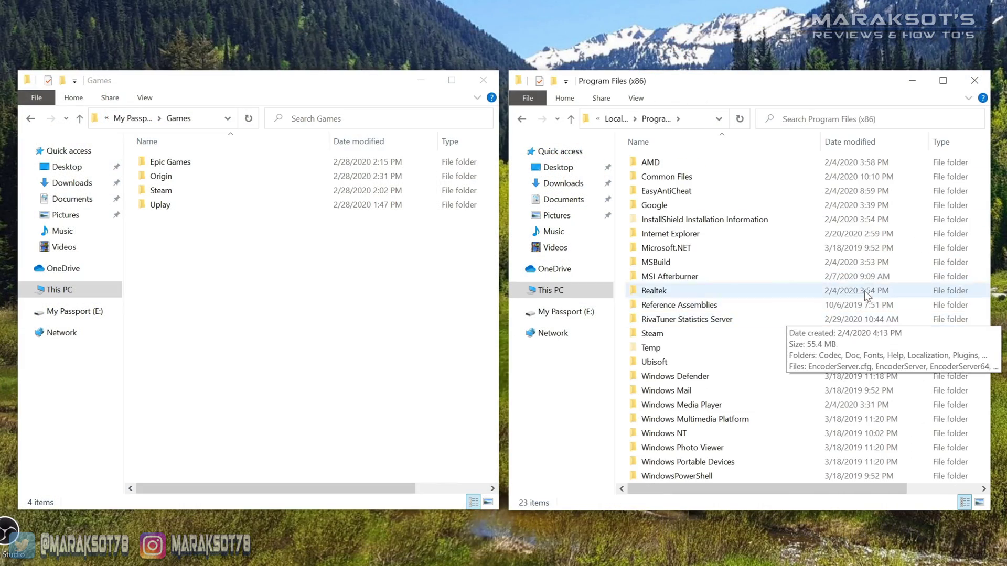
pyautogui.doubleClick(650, 334)
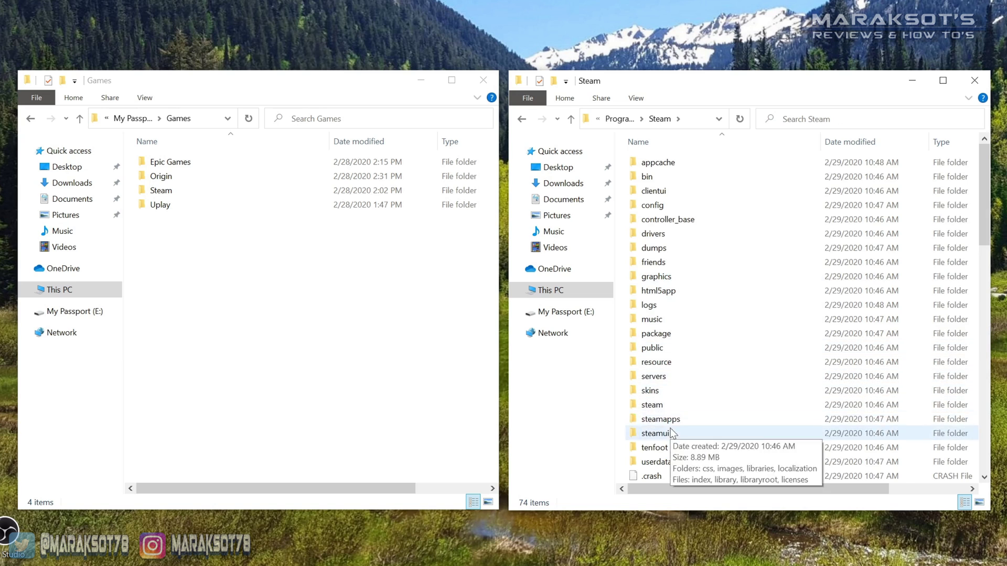
pyautogui.doubleClick(662, 419)
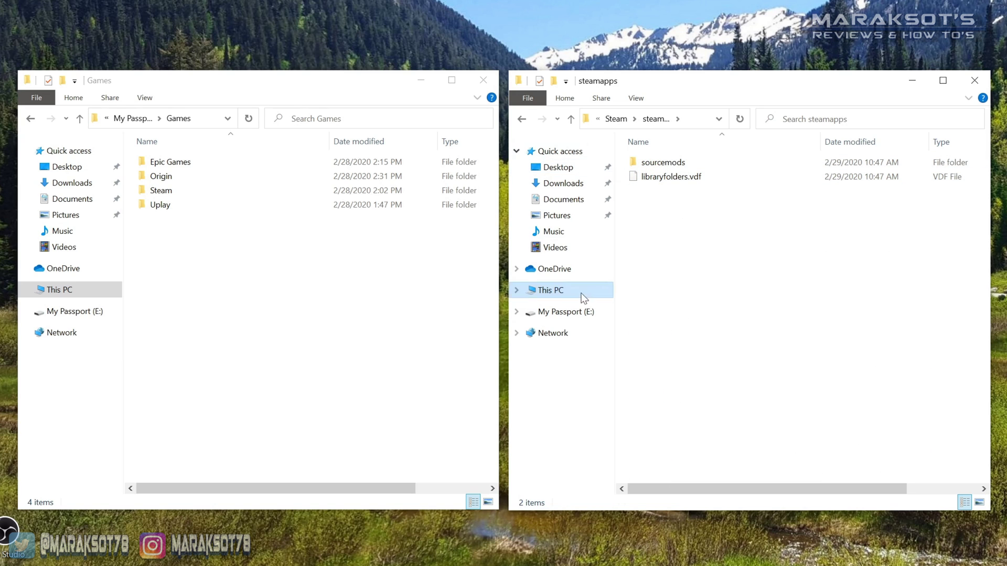
pyautogui.click(572, 120)
pyautogui.click(571, 119)
pyautogui.click(572, 119)
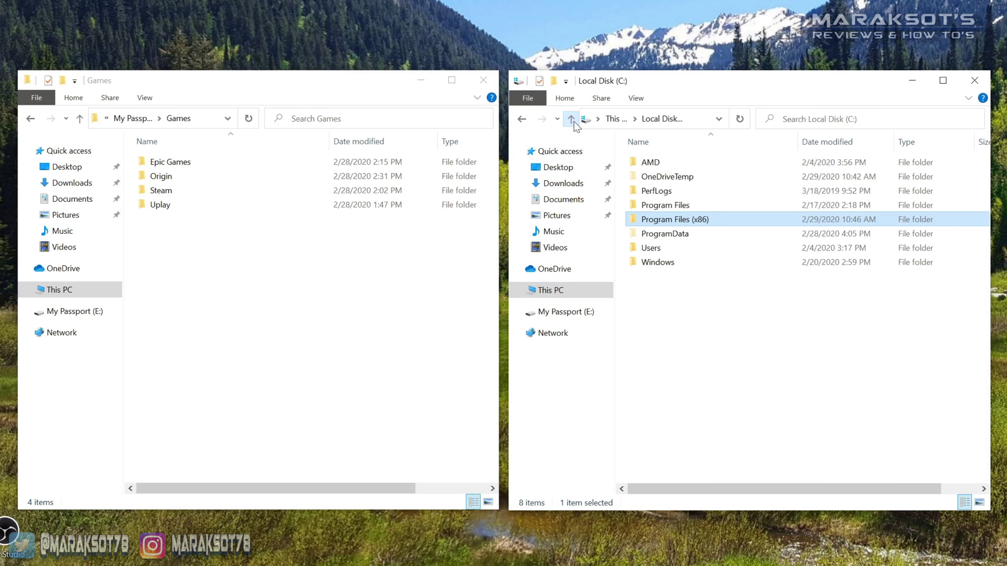
pyautogui.click(572, 120)
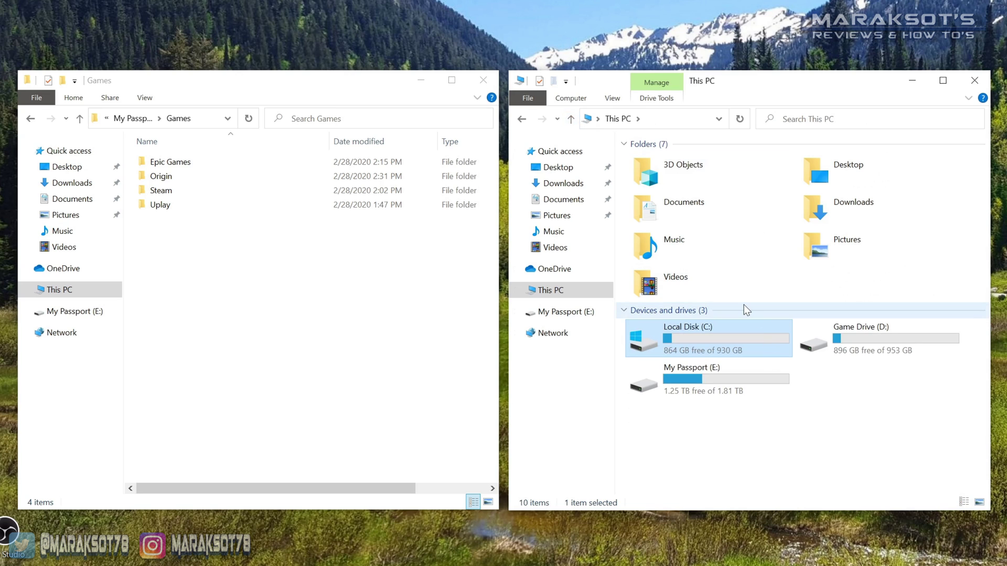
# Create a folder named Steam on Game Drive (D:)
pyautogui.click(855, 341)
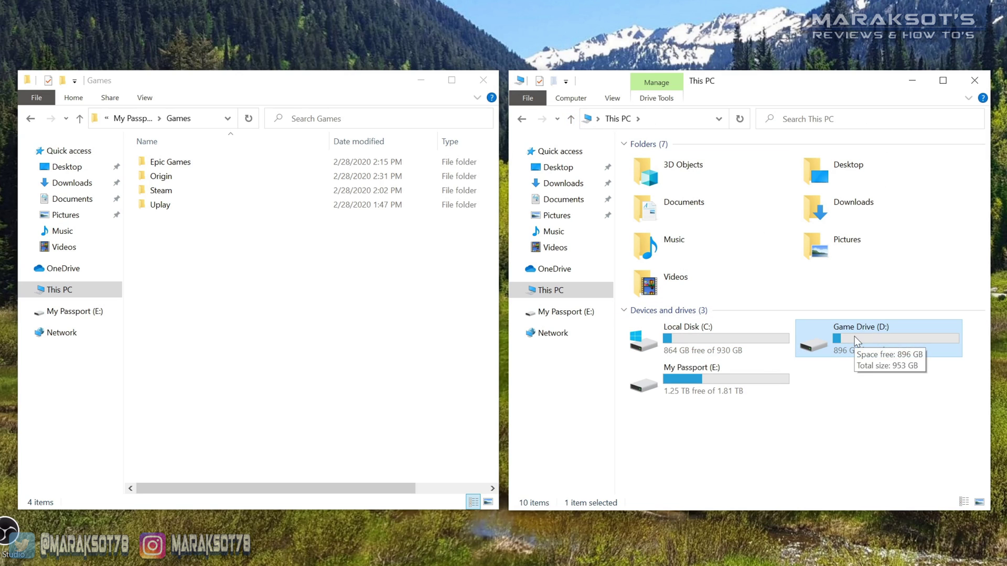
pyautogui.doubleClick(855, 341)
pyautogui.rightClick(689, 239)
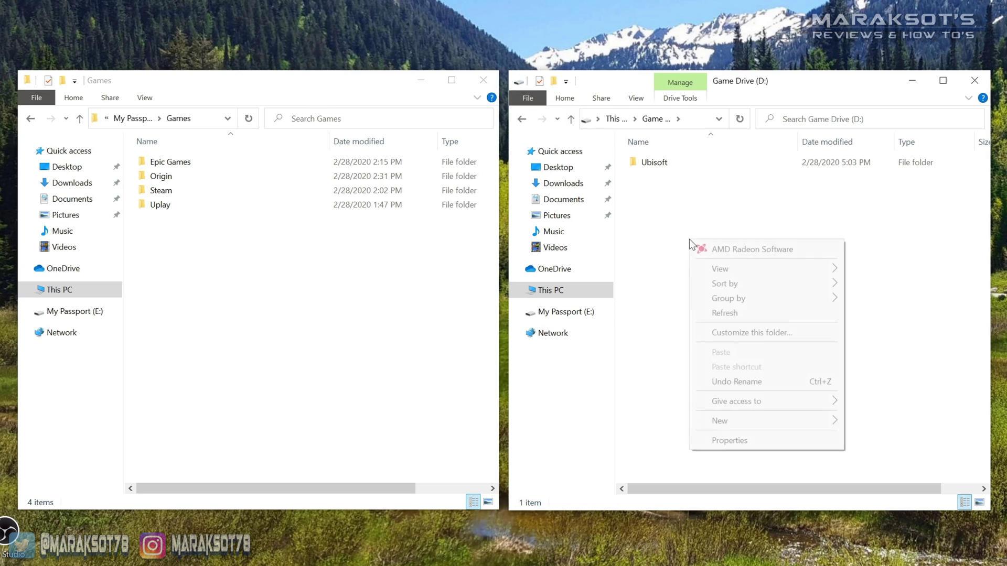
pyautogui.moveTo(748, 428)
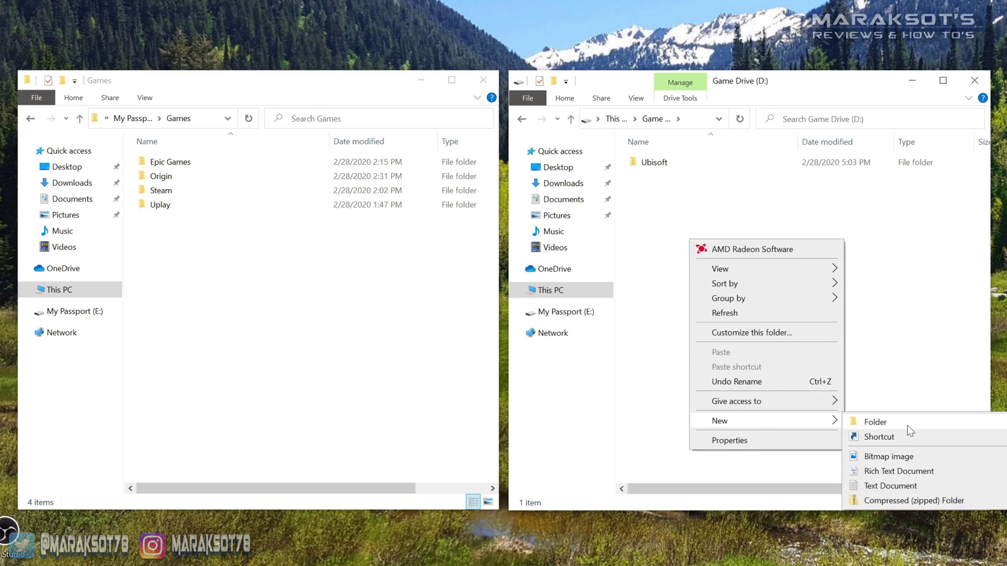
pyautogui.click(899, 424)
pyautogui.write('Steam')
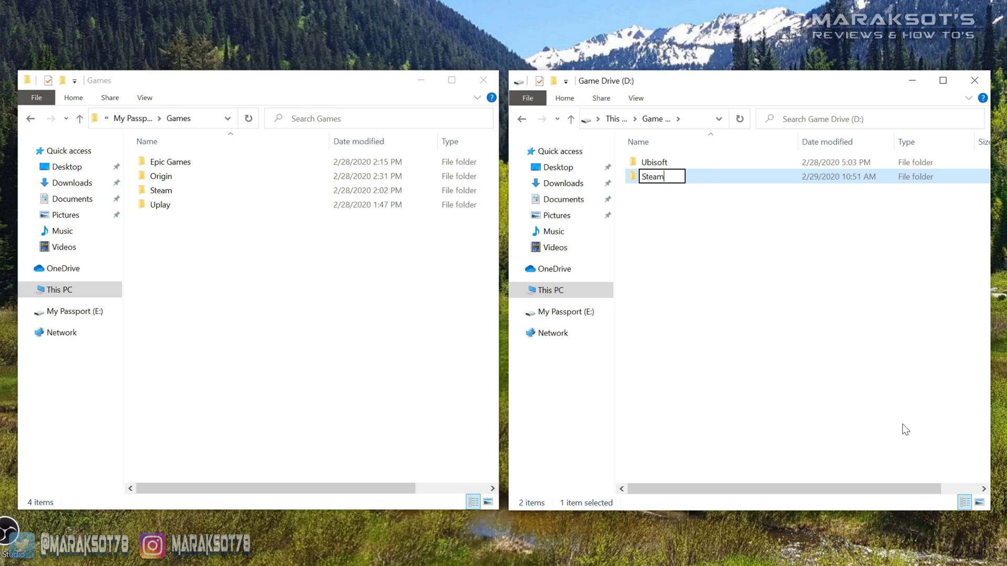
pyautogui.press('Return')
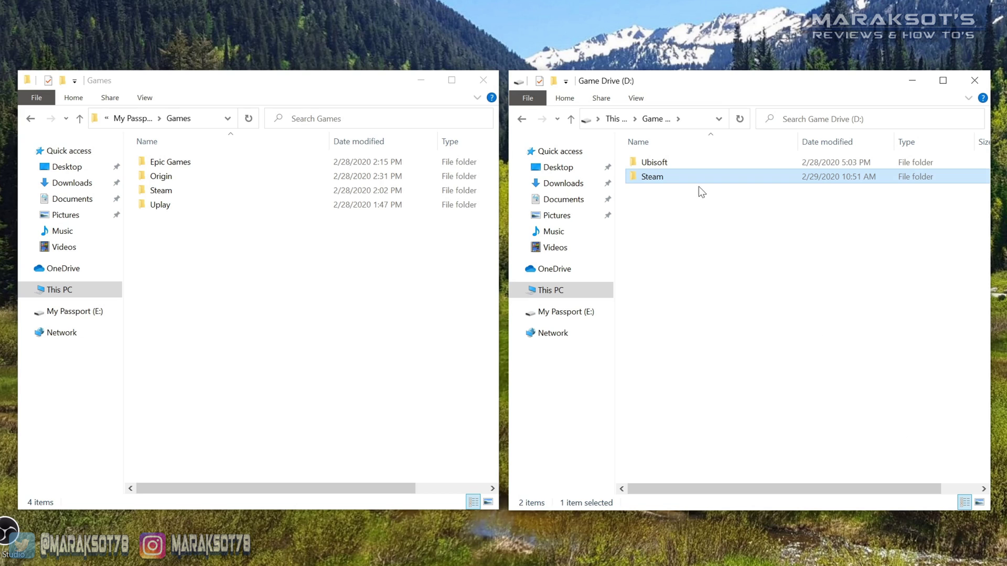
# Create a folder named steamapps inside the Steam folder on Game Drive (D:)
pyautogui.doubleClick(675, 184)
pyautogui.rightClick(694, 214)
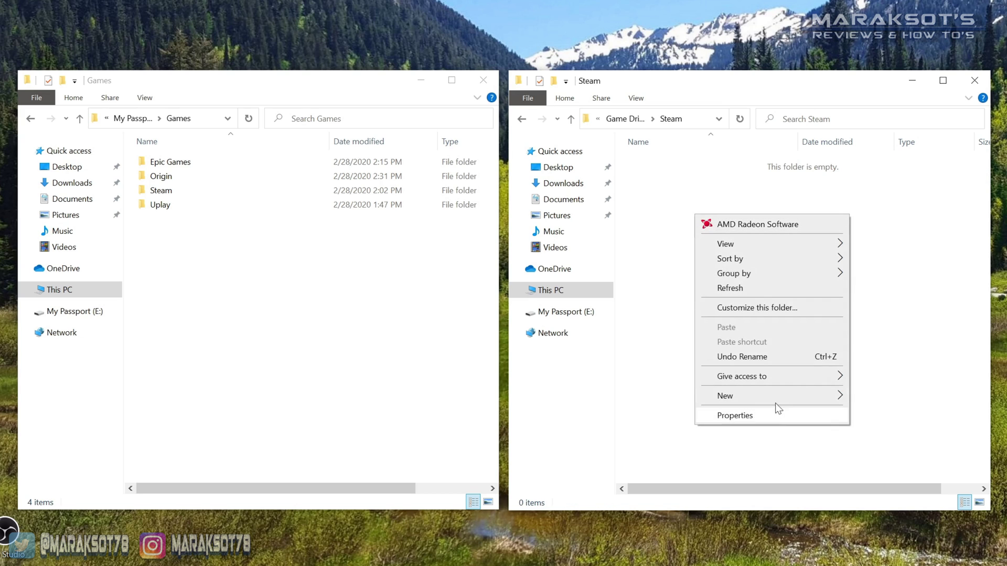
pyautogui.moveTo(778, 401)
pyautogui.click(880, 399)
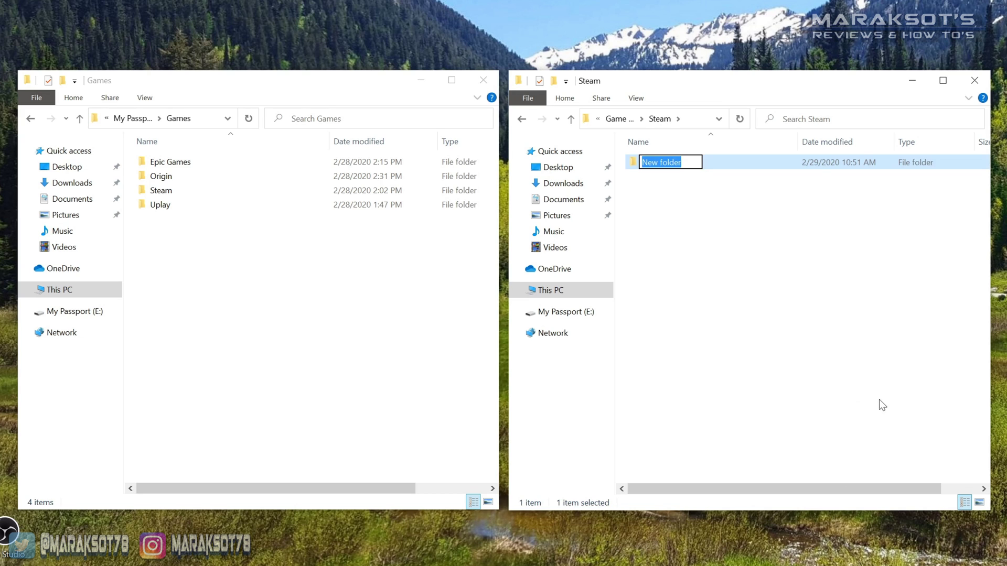
pyautogui.write('spe')
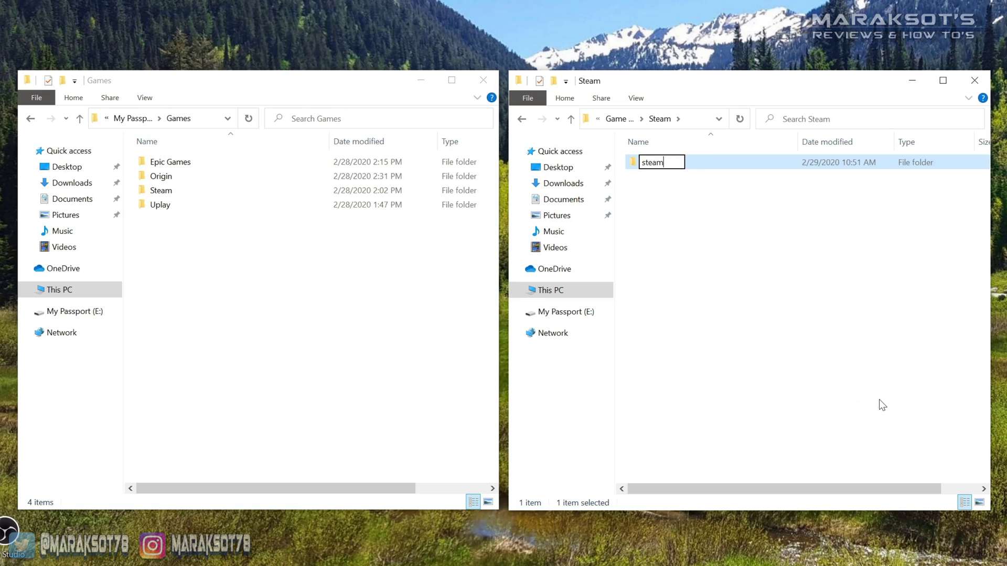
pyautogui.press('Return')
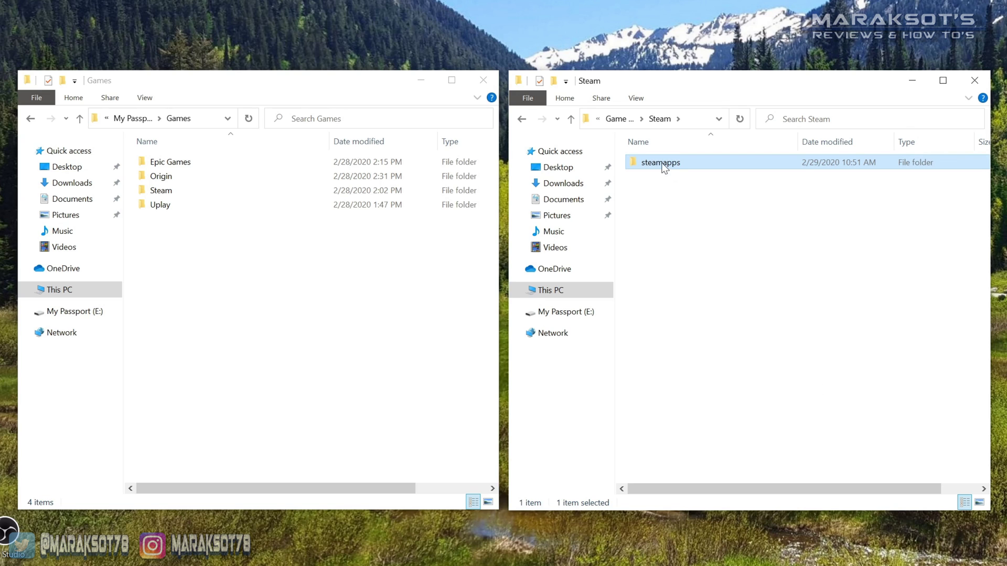
# Create a folder named common inside Steam\steamapps on Game Drive (D:), and open it
pyautogui.doubleClick(664, 164)
pyautogui.rightClick(680, 212)
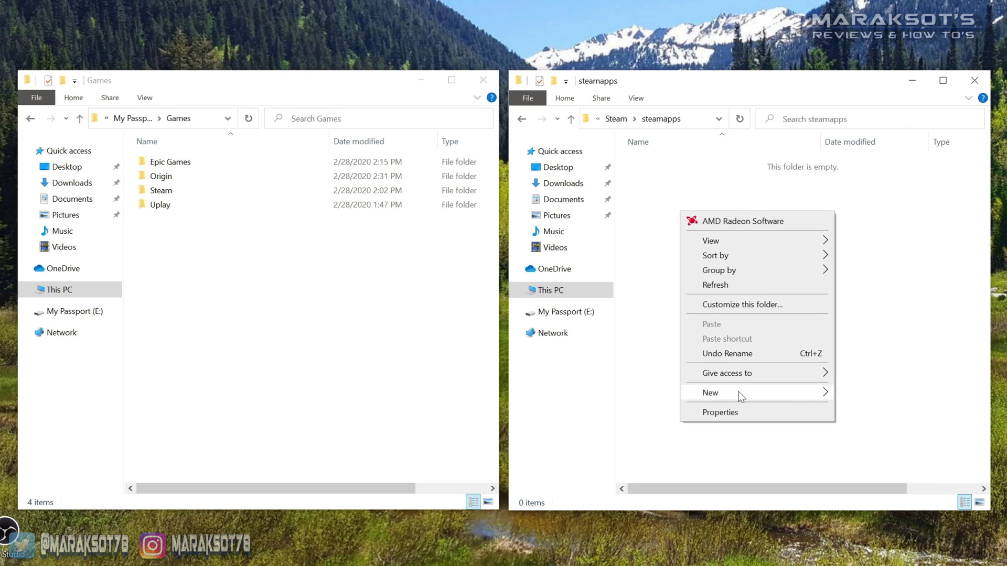
pyautogui.moveTo(787, 401)
pyautogui.click(865, 394)
pyautogui.write('co')
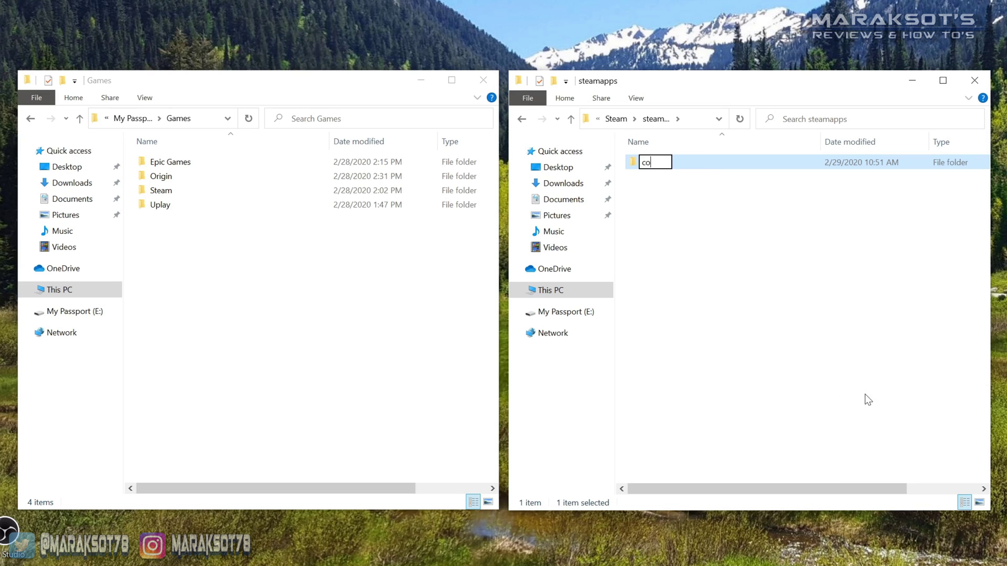
pyautogui.write('mmon')
pyautogui.press('Return')
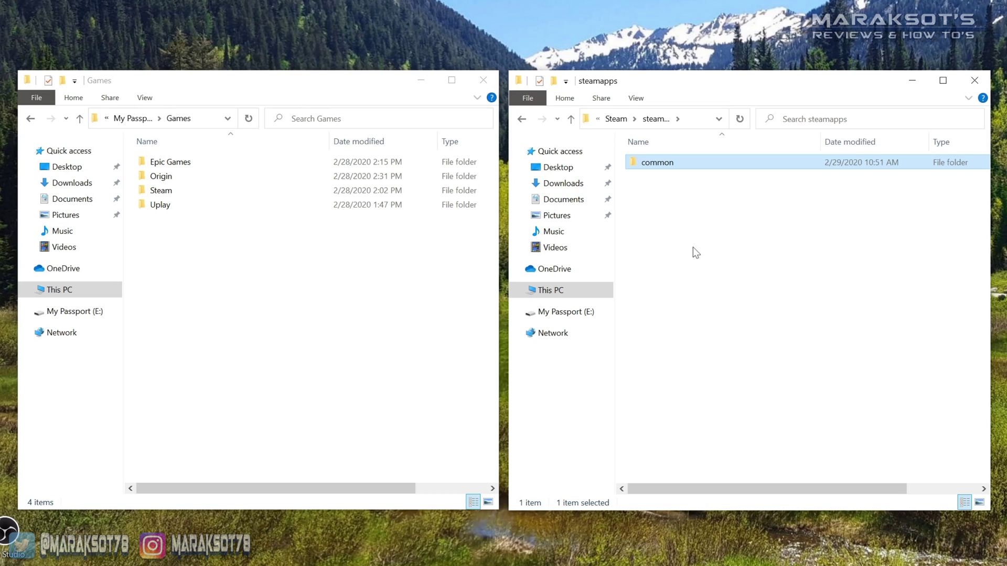
pyautogui.doubleClick(664, 165)
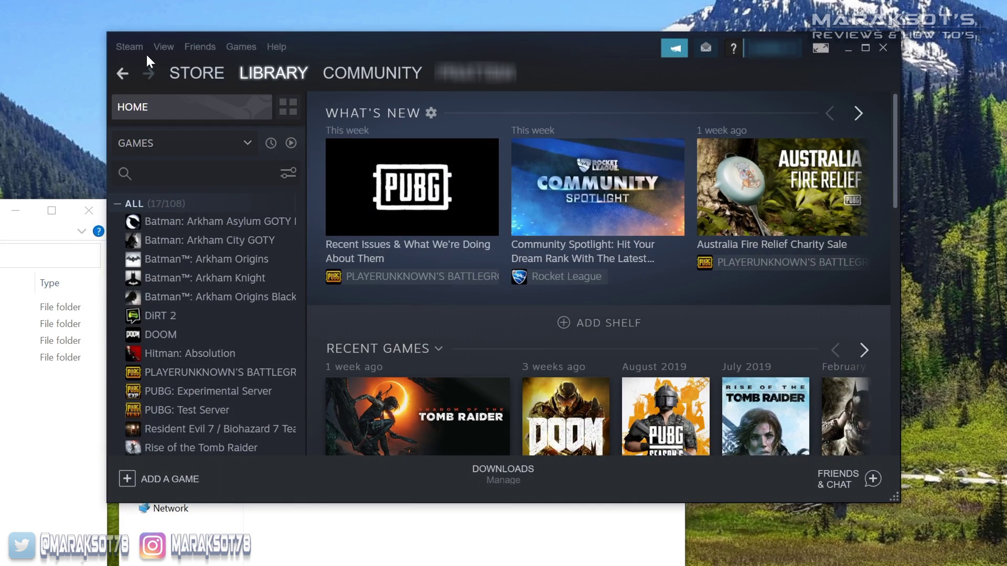
# Switch to Steam and add D:\Steam as a library folder in the download settings
pyautogui.click(135, 47)
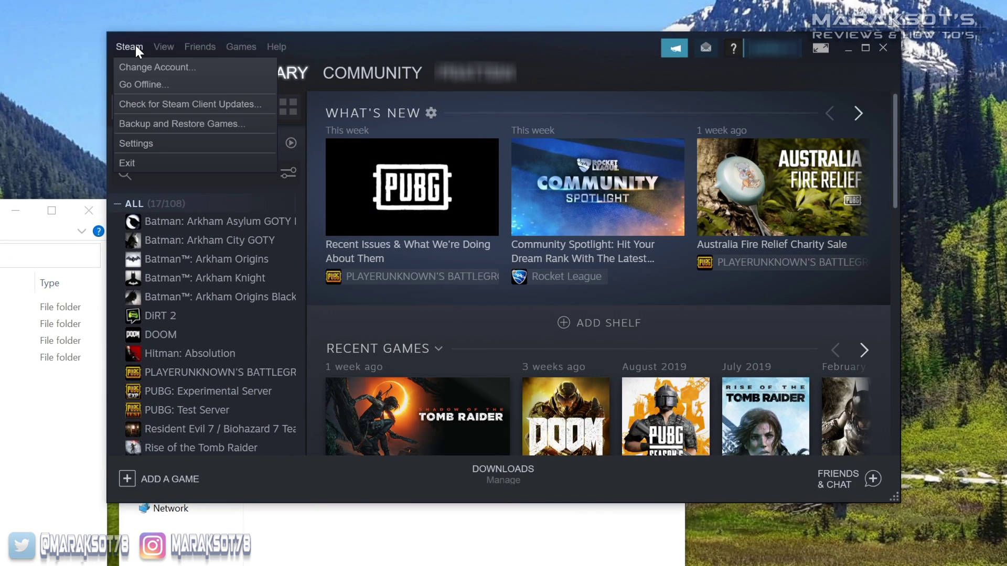
pyautogui.click(136, 142)
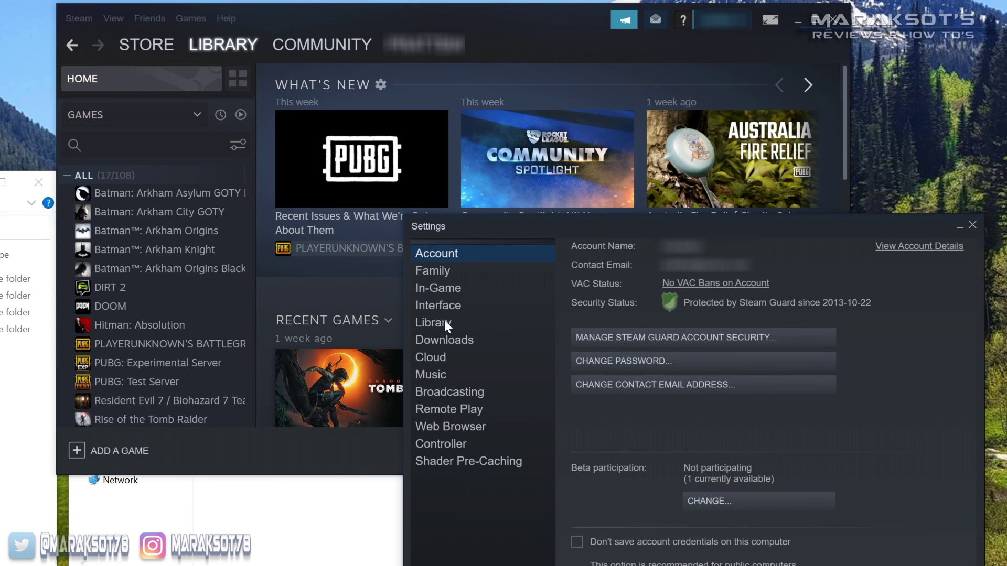
pyautogui.click(446, 341)
pyautogui.click(636, 265)
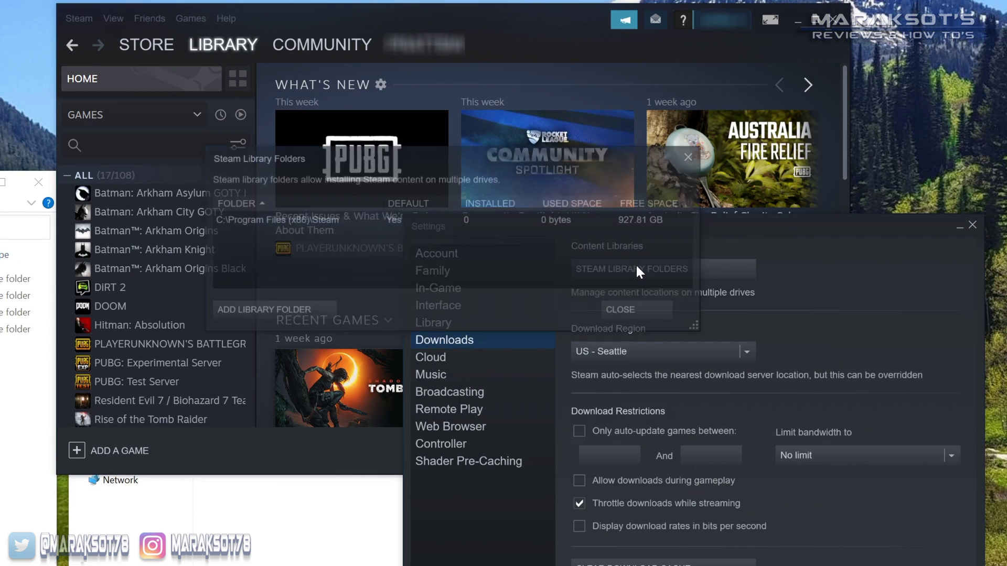
pyautogui.click(288, 312)
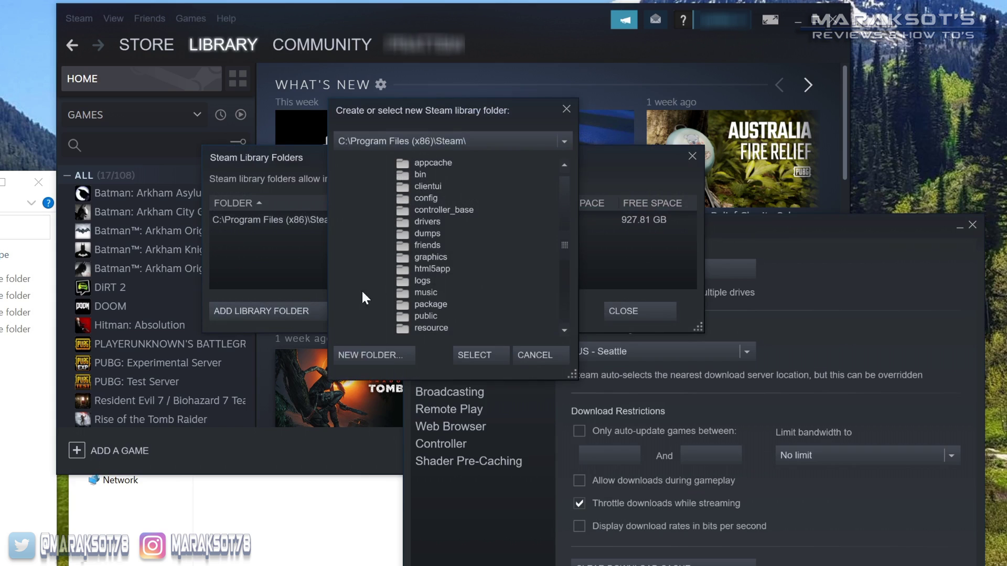
pyautogui.click(565, 139)
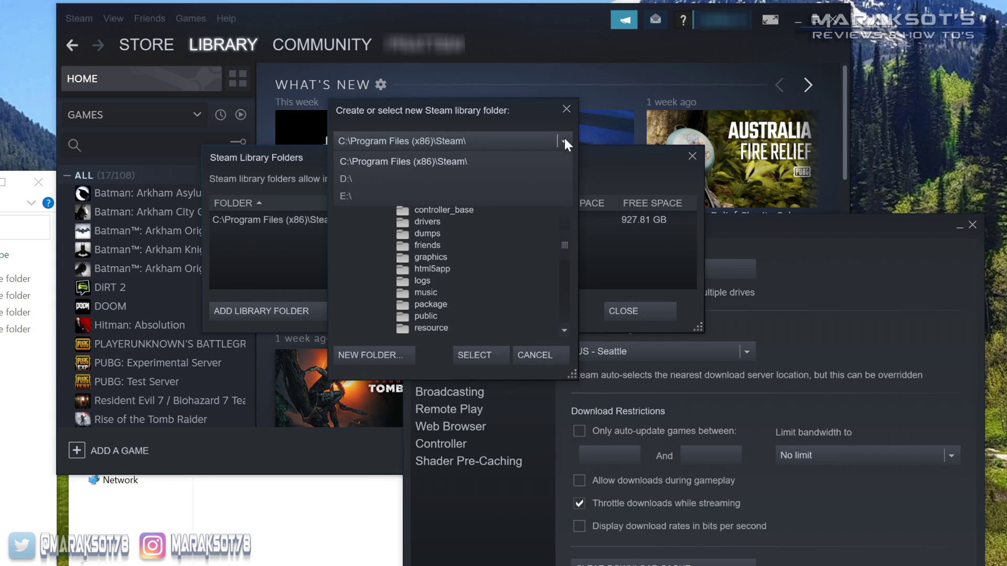
pyautogui.click(365, 180)
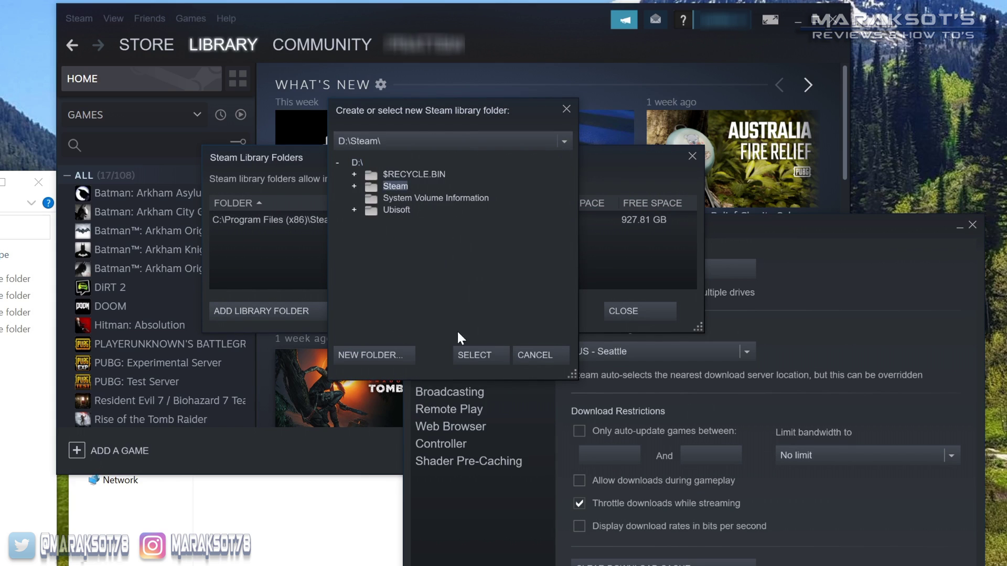
pyautogui.click(473, 357)
pyautogui.click(617, 311)
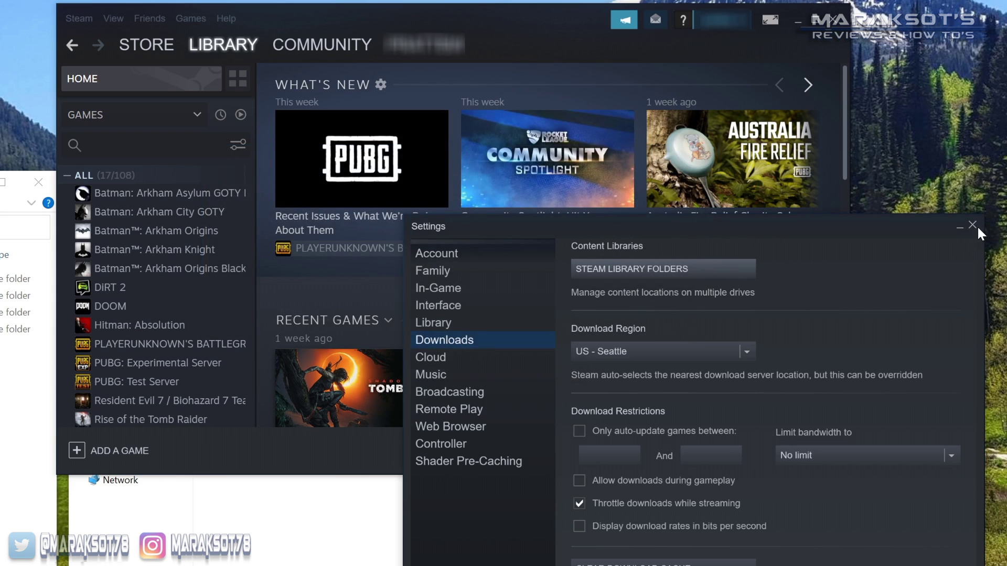
# Close the Steam settings and exit Steam
pyautogui.press('Escape')
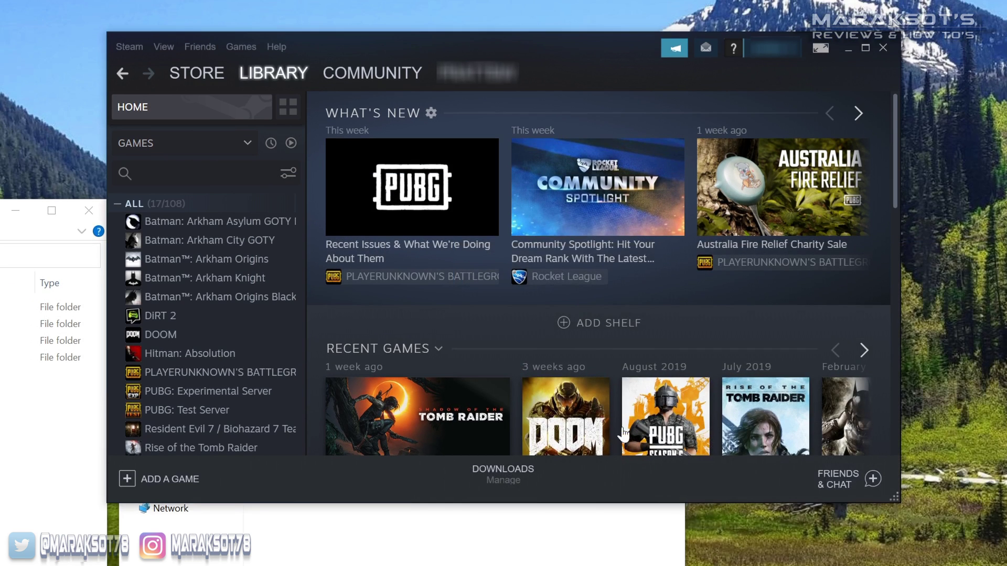
pyautogui.click(73, 20)
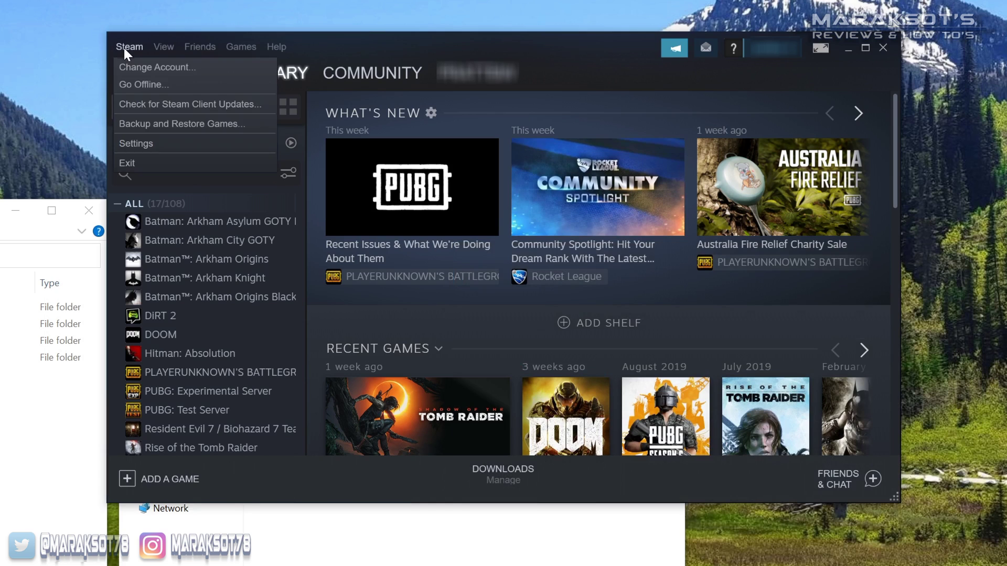
pyautogui.click(130, 162)
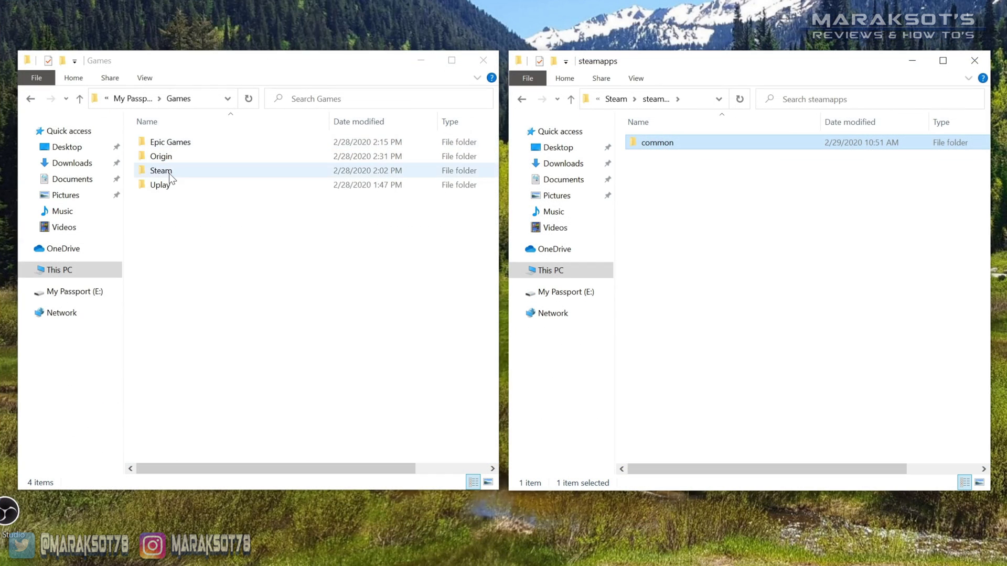
# In File Explorer, copy the Shadow of the Tomb Raider folder from Games\Steam on My Passport (E:) into Steam\steamapps\common on Game Drive (D:)
pyautogui.doubleClick(169, 175)
pyautogui.click(203, 146)
pyautogui.moveTo(195, 141); pyautogui.dragTo(675, 142)
pyautogui.doubleClick(674, 142)
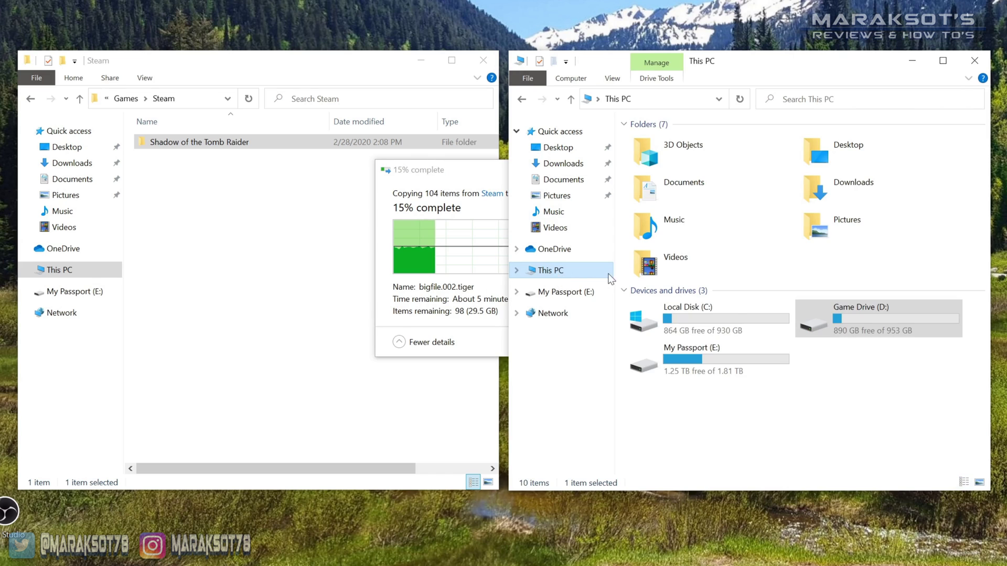
# Look up the default Steam game folder on Local Disk (C:), Program Files (x86)\Steam\steamapps\common
pyautogui.doubleClick(677, 315)
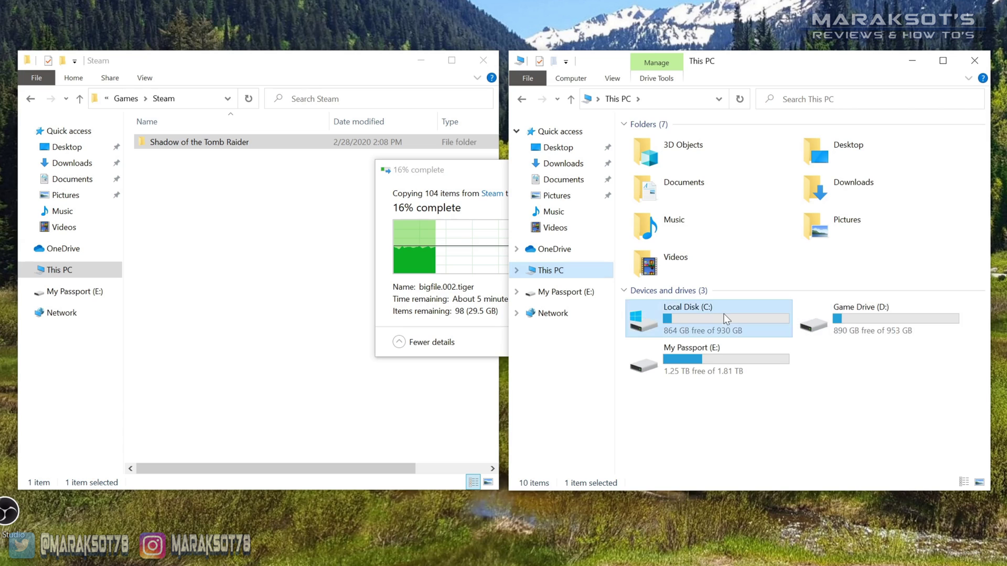
pyautogui.doubleClick(675, 200)
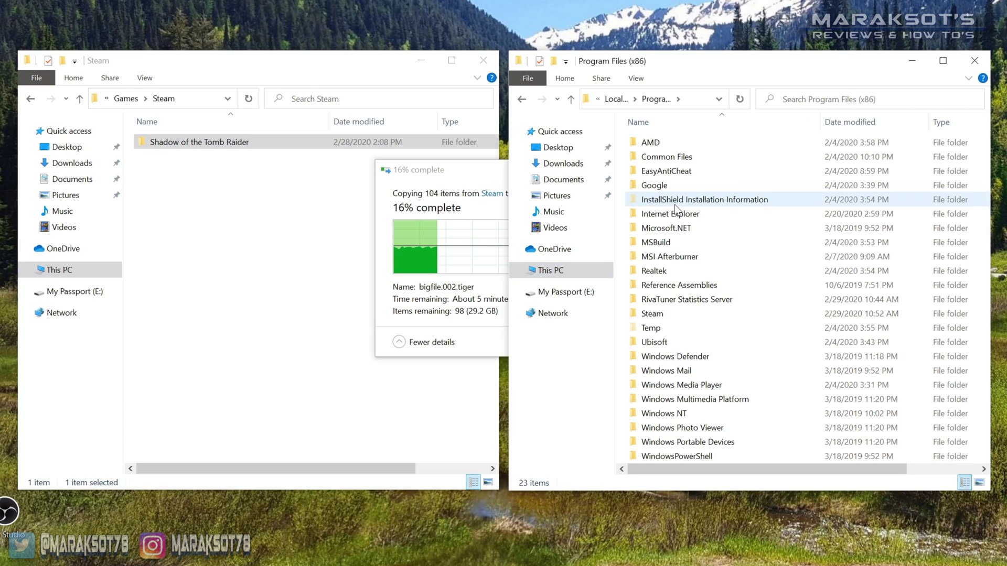
pyautogui.click(662, 316)
pyautogui.doubleClick(662, 316)
pyautogui.doubleClick(664, 399)
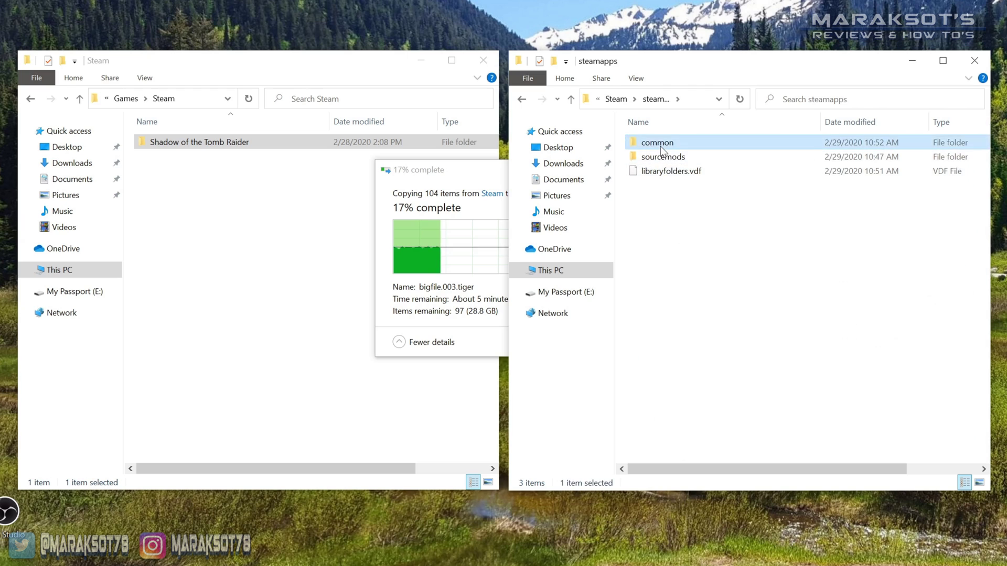
pyautogui.doubleClick(657, 142)
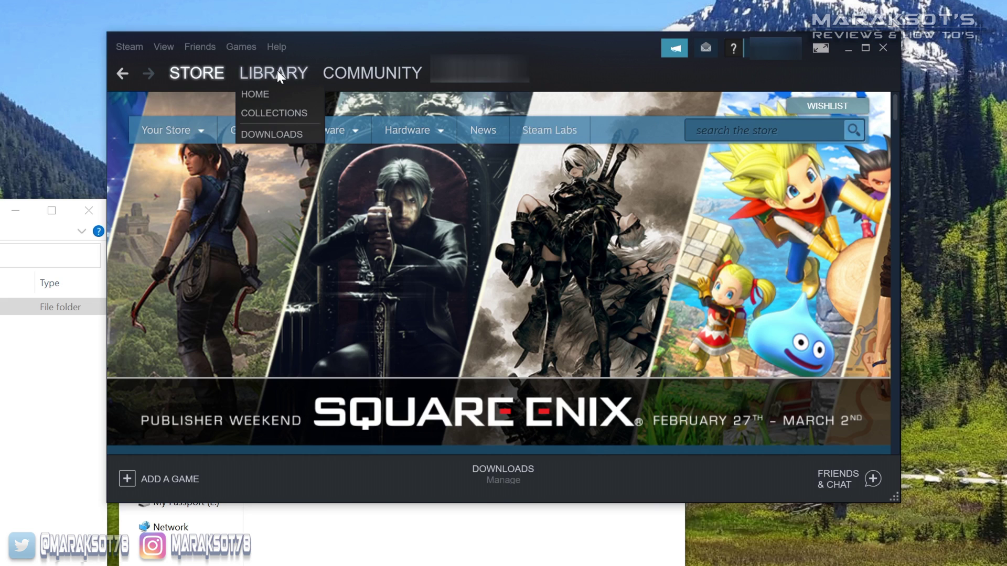
# In the Steam library, install Shadow of the Tomb Raider under D:\Steam, agree to its EULA and finish the installer
pyautogui.click(277, 70)
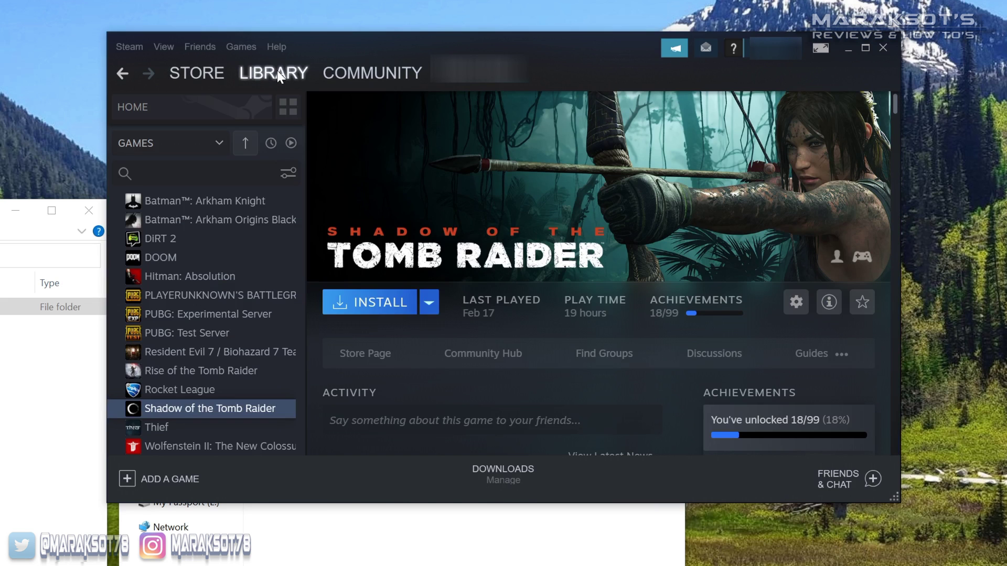
pyautogui.click(395, 311)
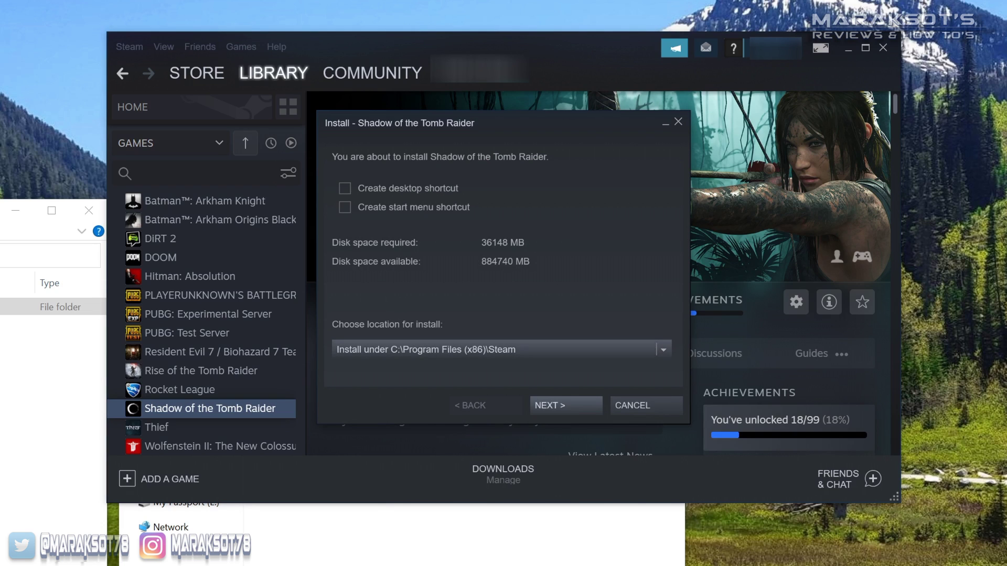
pyautogui.click(664, 350)
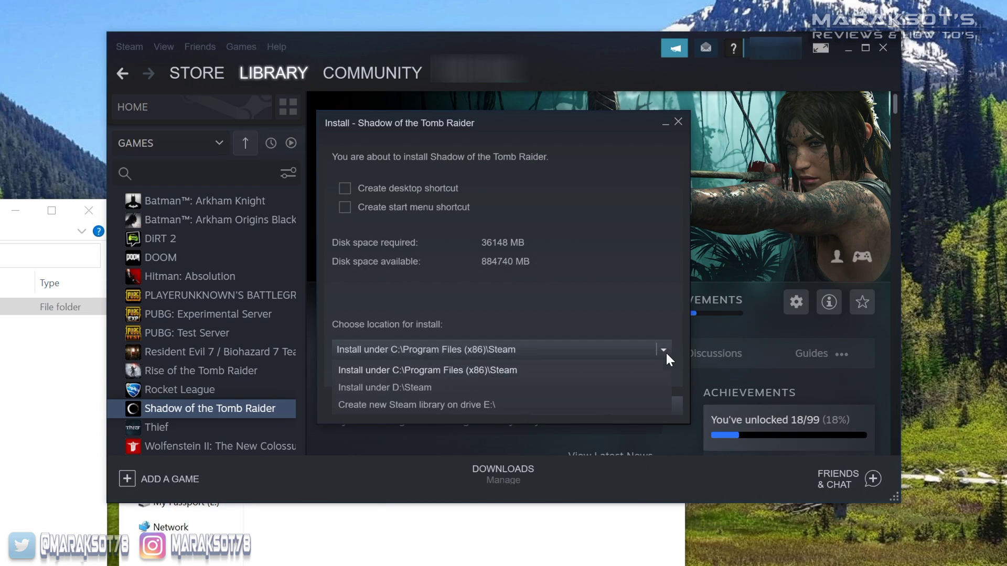
pyautogui.click(415, 391)
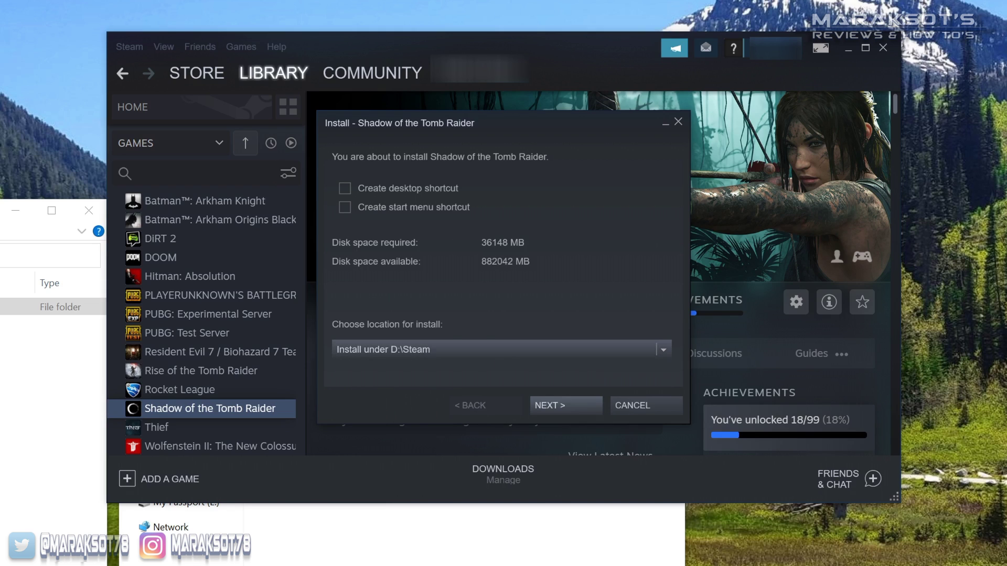
pyautogui.click(664, 350)
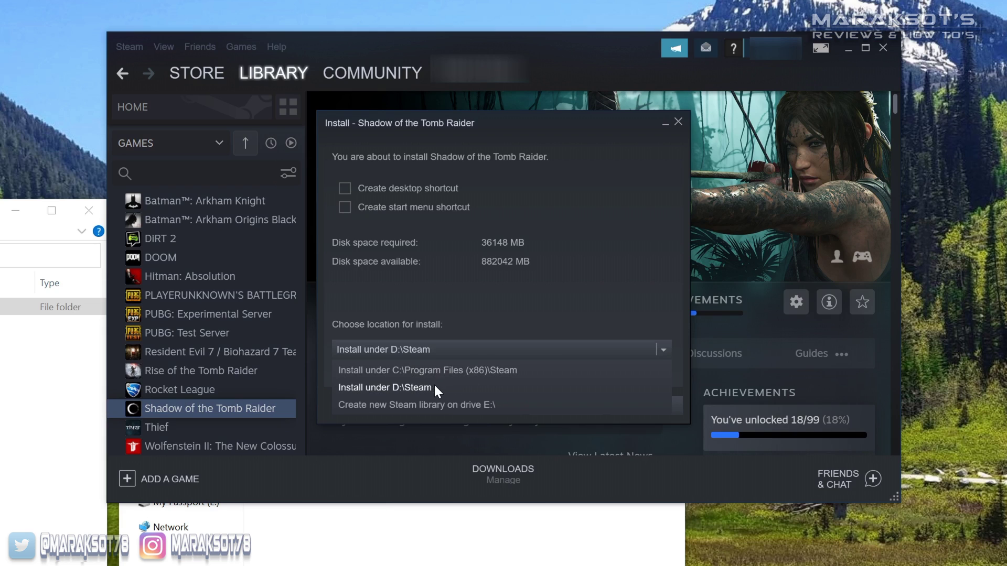
pyautogui.click(405, 387)
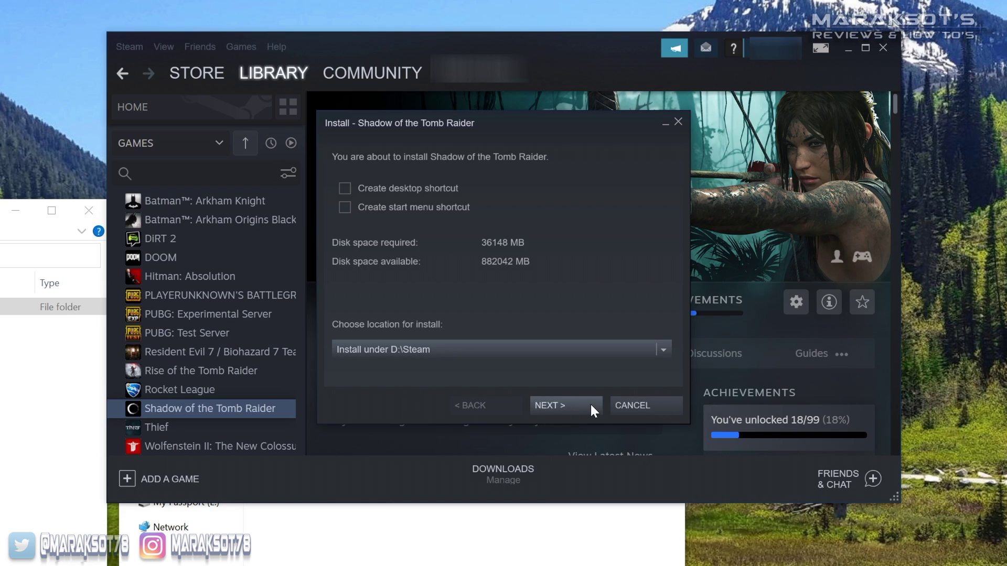
pyautogui.click(572, 405)
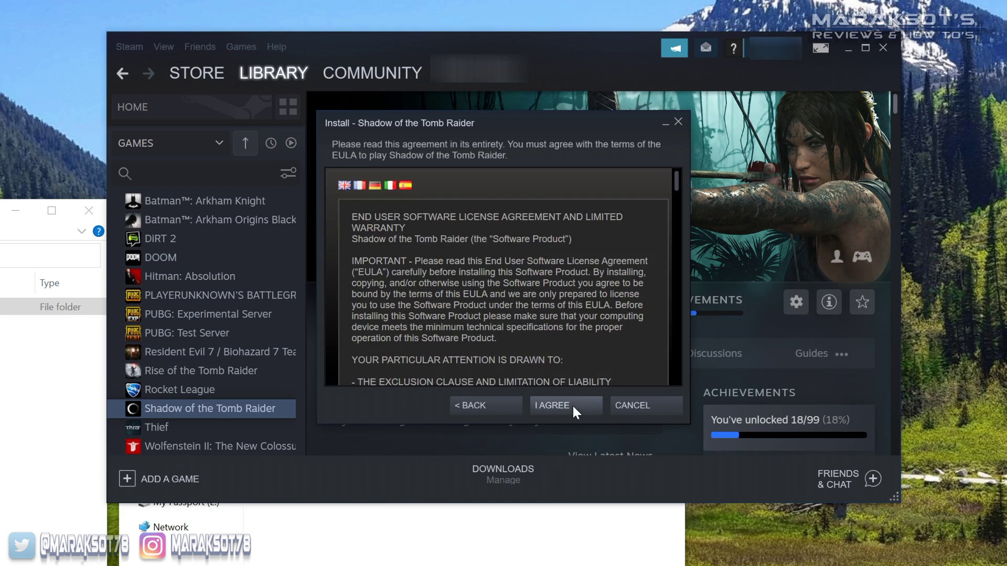
pyautogui.click(558, 407)
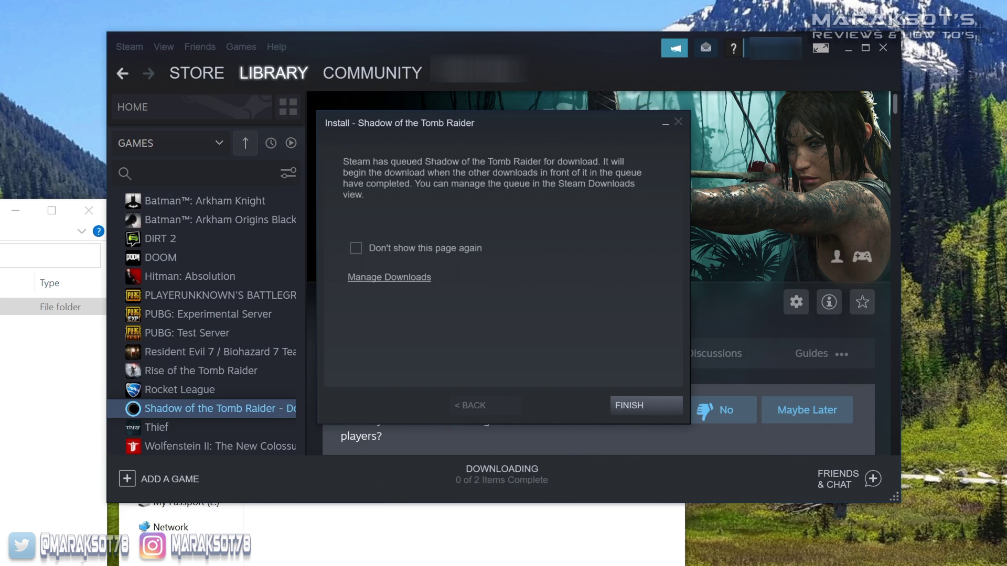
pyautogui.click(641, 406)
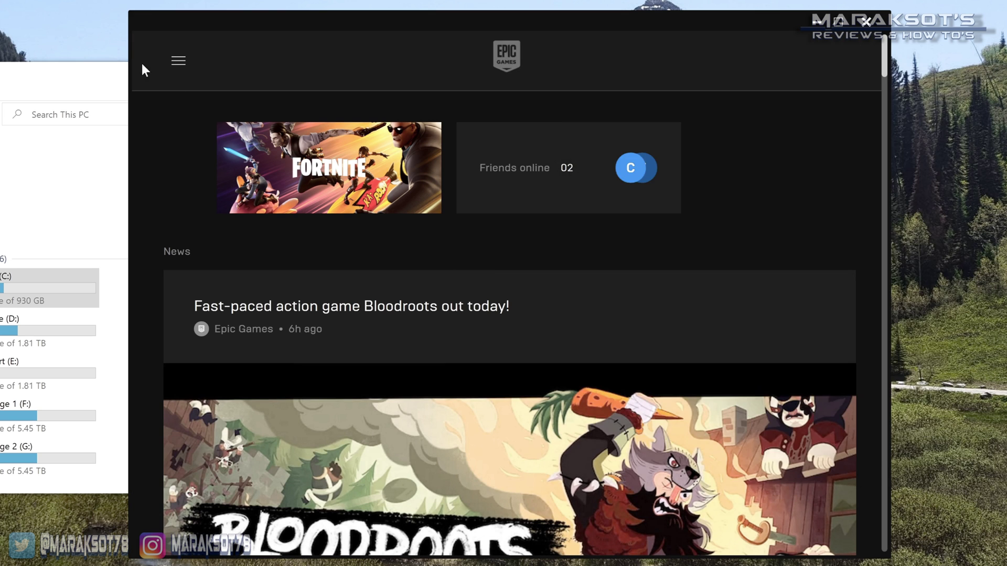
# Switch to the Epic Games Launcher, check which games are installed in the library, and minimize the launcher
pyautogui.click(178, 60)
pyautogui.click(213, 231)
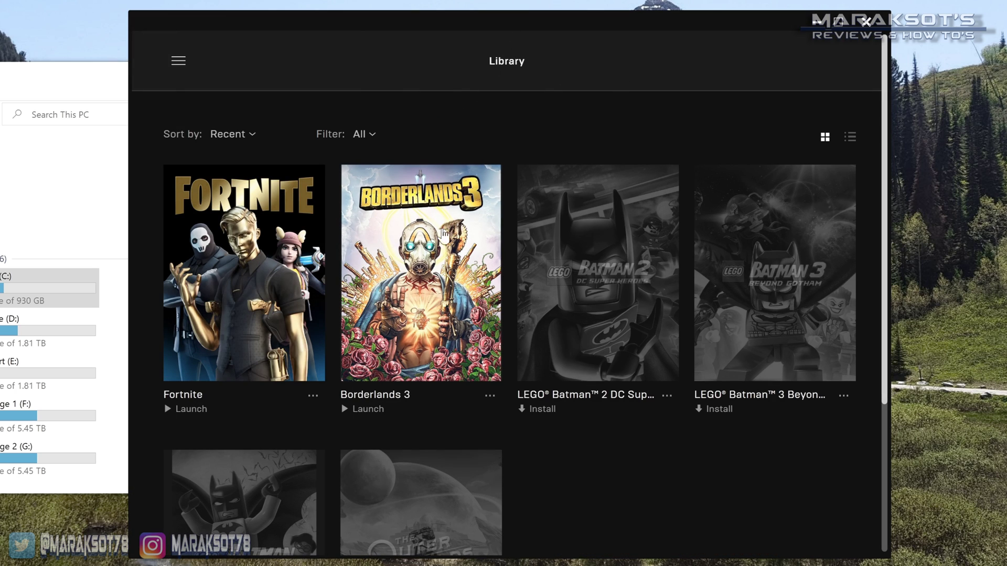
pyautogui.click(816, 23)
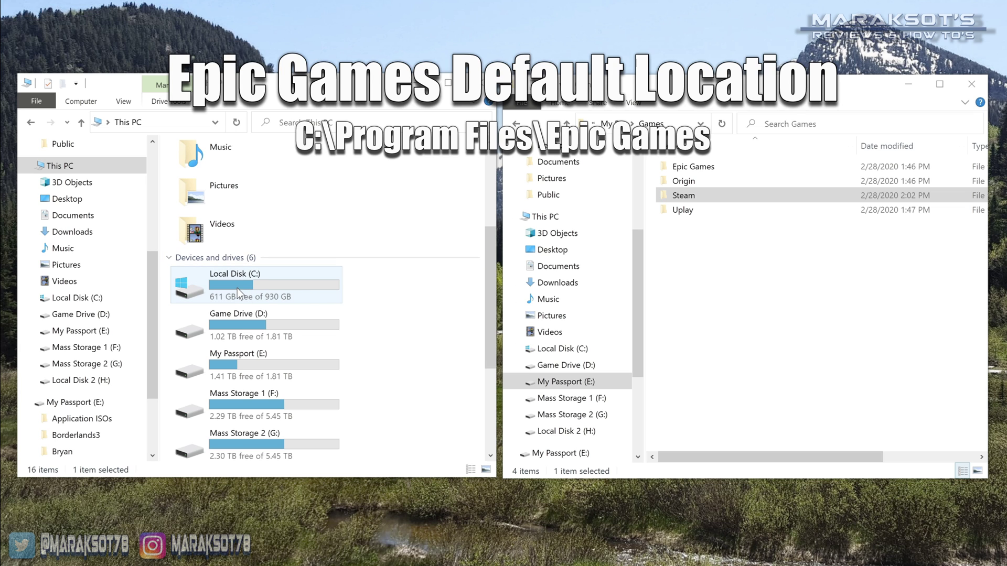
# In File Explorer, look up the default Epic Games folder on Local Disk (C:) under Program Files
pyautogui.doubleClick(237, 288)
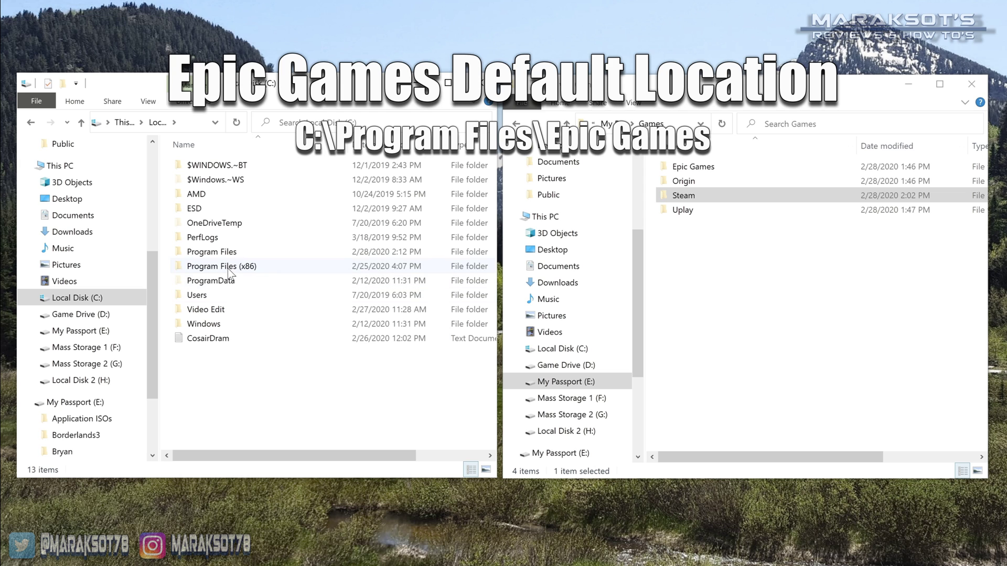
pyautogui.doubleClick(220, 252)
pyautogui.click(210, 311)
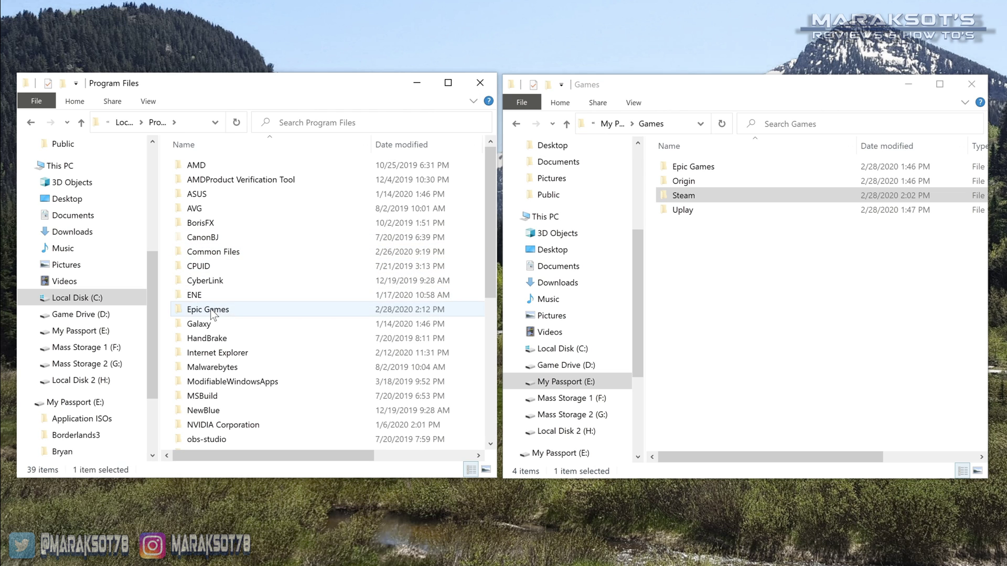
pyautogui.doubleClick(212, 313)
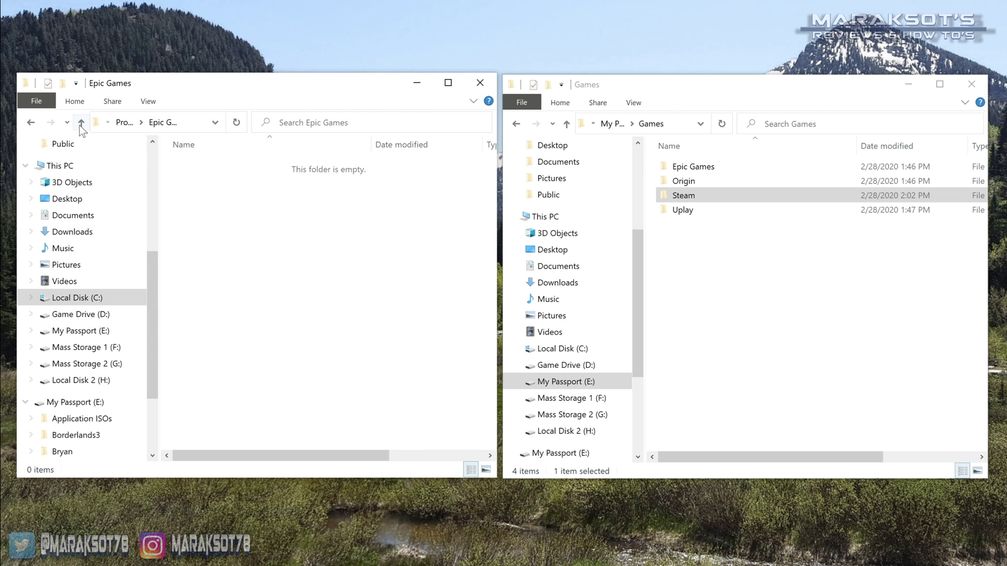
# Back up the Fortnite folder from Epic Games on Game Drive (D:) by copying it into Games\Epic Games on My Passport (E:)
pyautogui.click(79, 314)
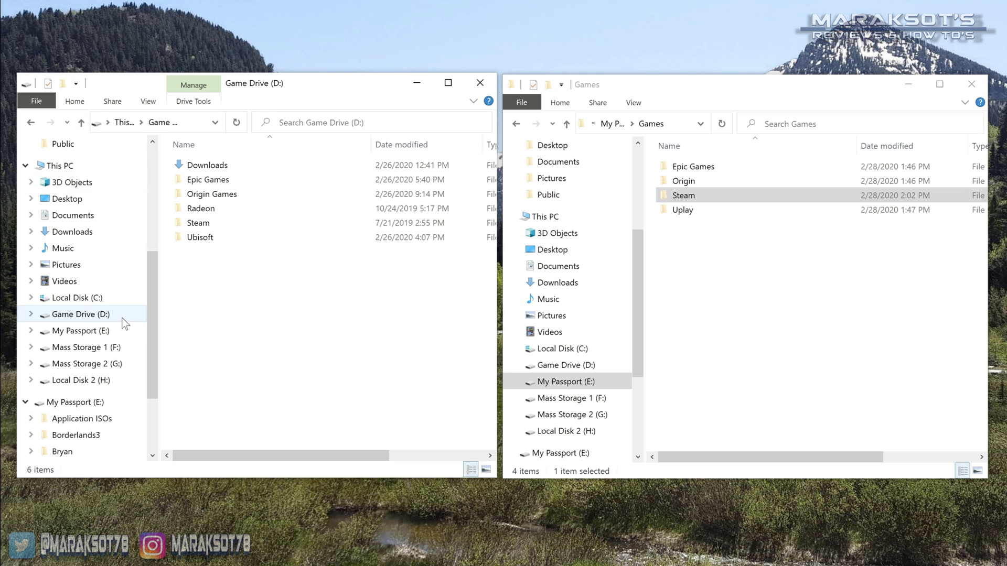
pyautogui.doubleClick(206, 181)
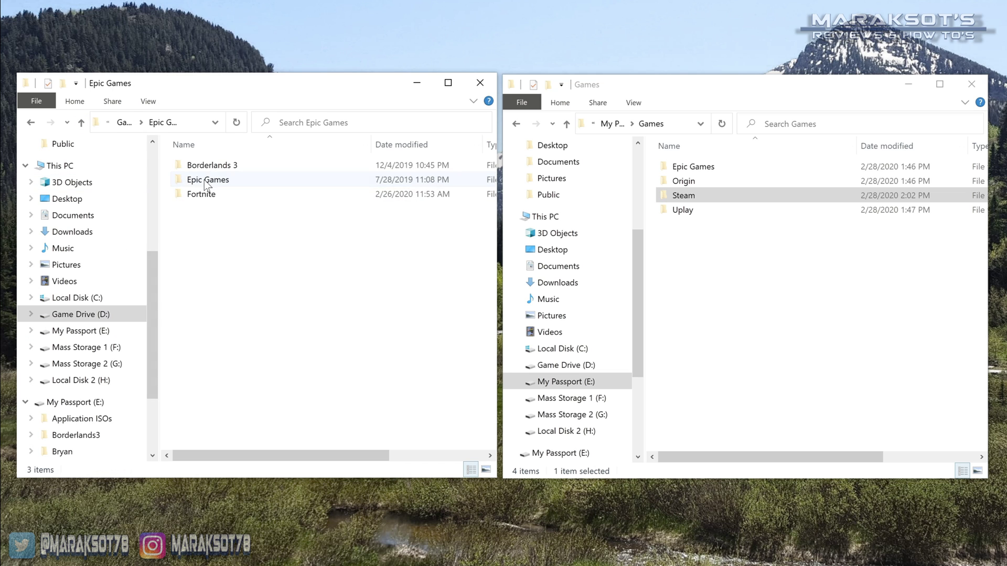
pyautogui.doubleClick(734, 166)
pyautogui.moveTo(214, 194); pyautogui.dragTo(780, 235)
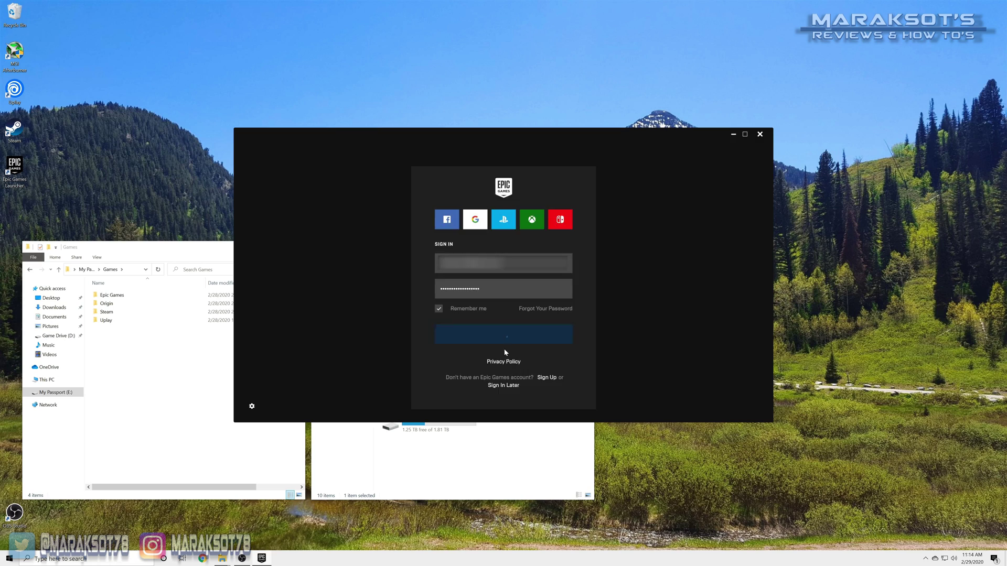
# Sign in to the Epic Games Launcher and start the Fortnite installation from the library, browsing for an install location
pyautogui.click(505, 335)
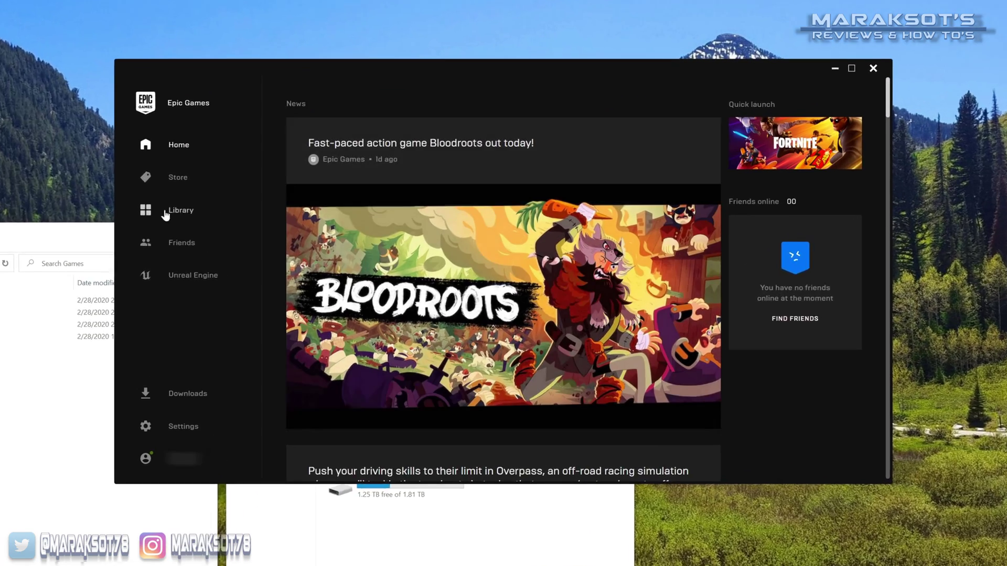
pyautogui.click(280, 232)
pyautogui.click(413, 307)
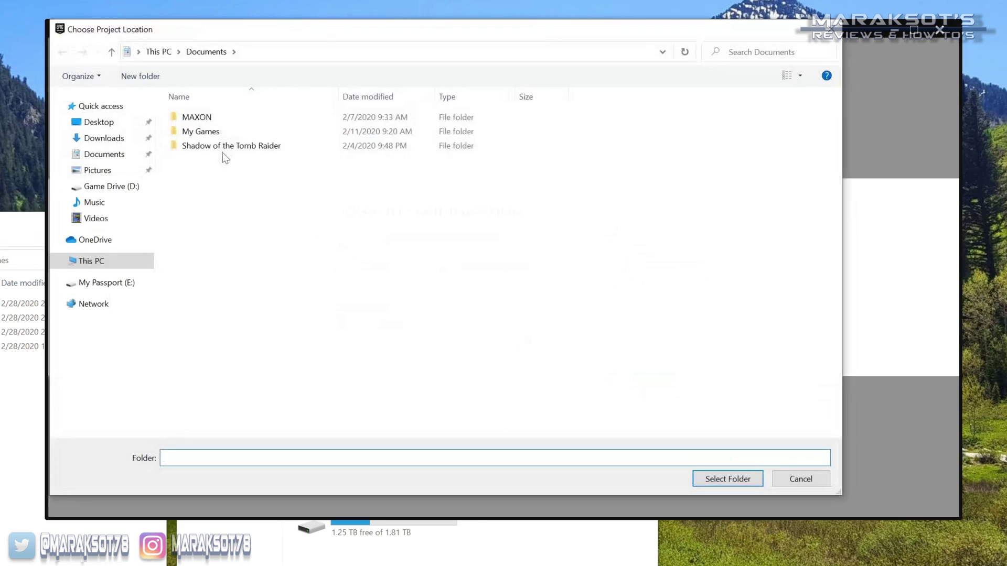
# Create an Epic Games folder on Game Drive (D:), select it as Fortnite's install location and start the installation
pyautogui.click(106, 263)
pyautogui.doubleClick(416, 253)
pyautogui.rightClick(223, 197)
pyautogui.moveTo(299, 357)
pyautogui.click(436, 360)
pyautogui.write('Epic Games')
pyautogui.click(209, 147)
pyautogui.click(204, 117)
pyautogui.click(728, 478)
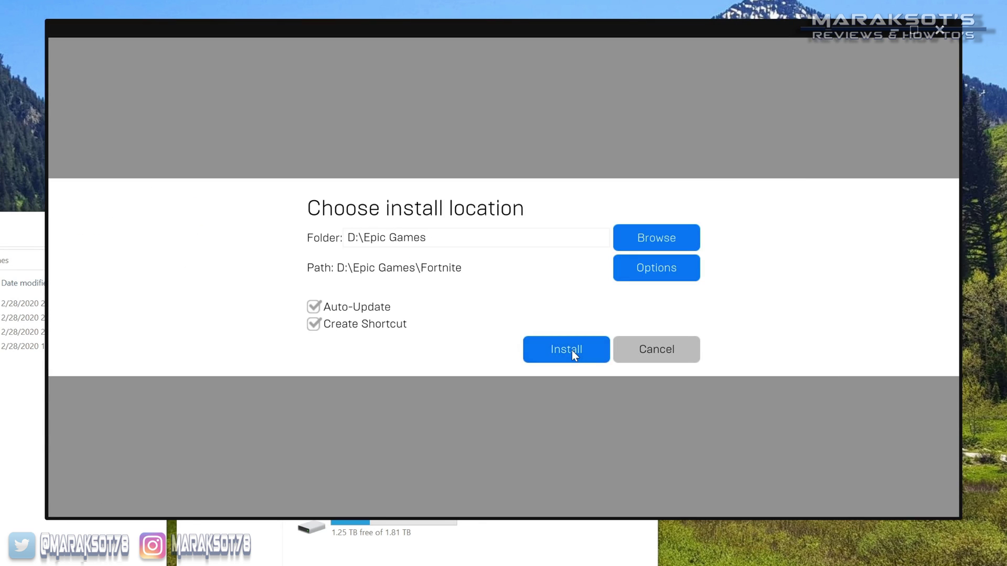
pyautogui.click(572, 350)
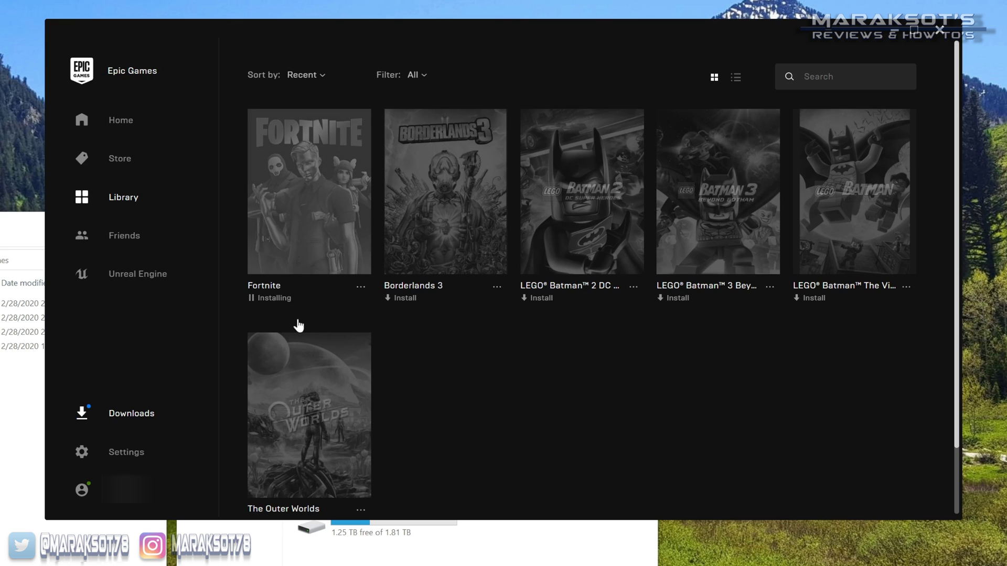
# Pause the Fortnite installation and exit the Epic Games Launcher completely, confirming the exit
pyautogui.click(251, 298)
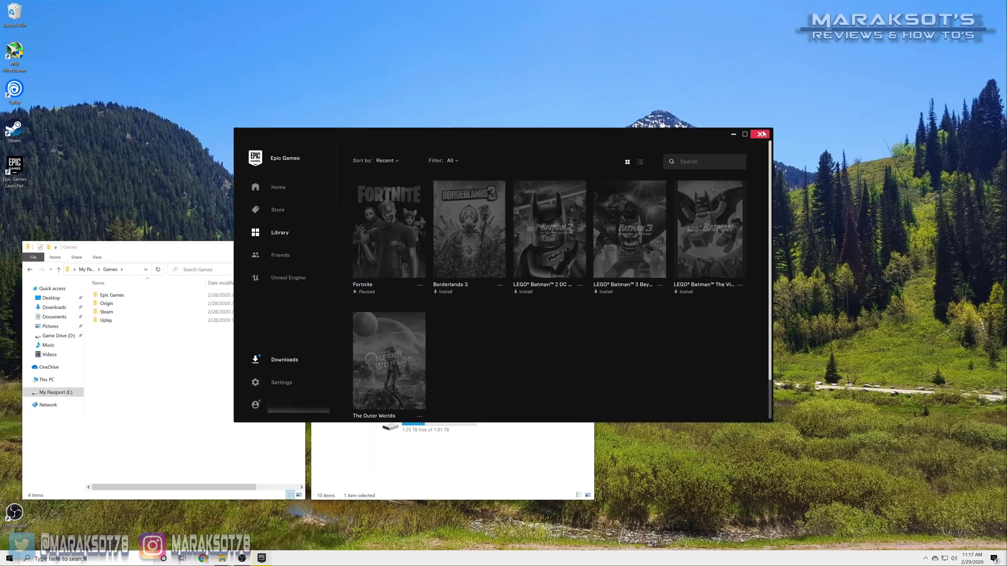
pyautogui.click(941, 30)
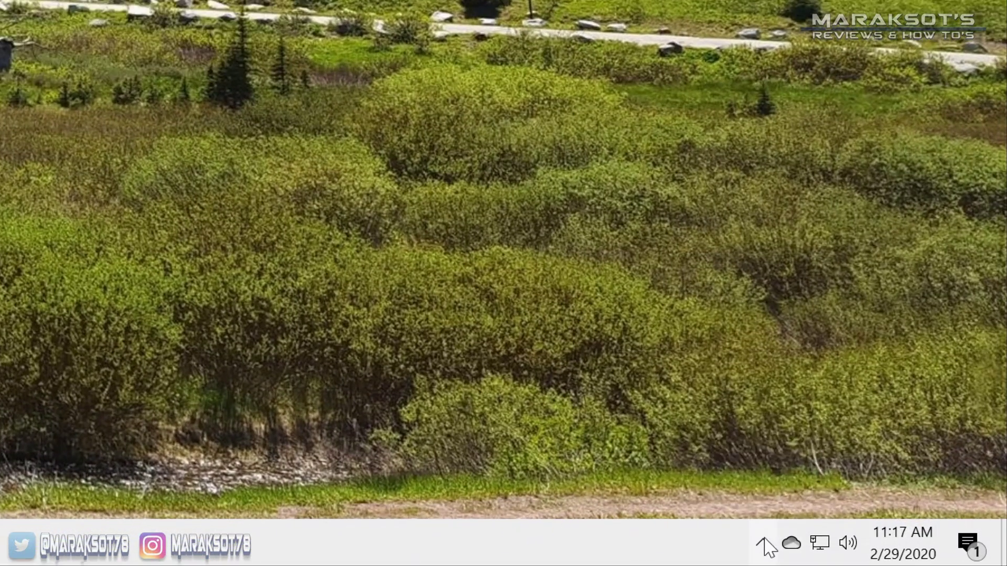
pyautogui.click(763, 543)
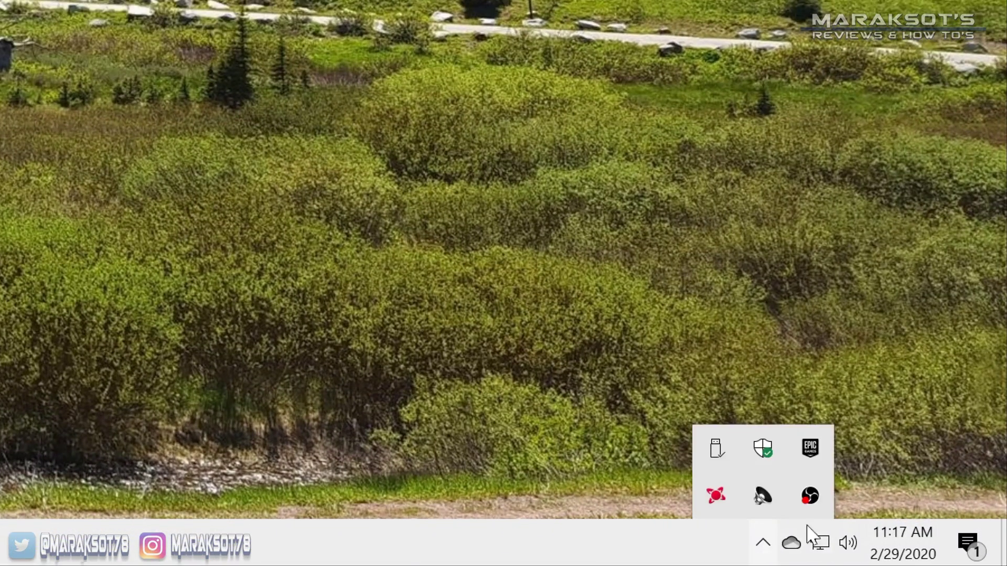
pyautogui.rightClick(811, 448)
pyautogui.click(844, 433)
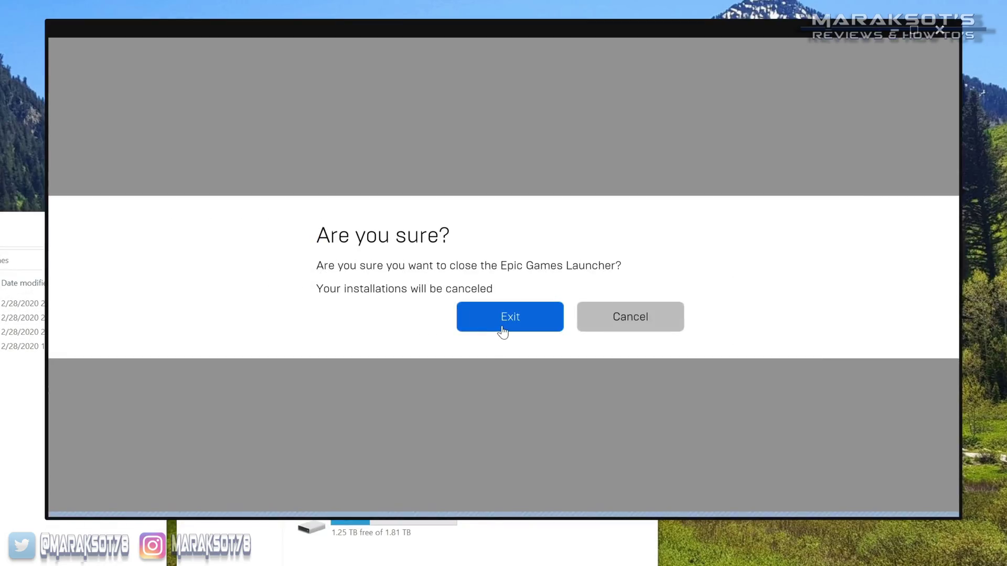
pyautogui.click(501, 332)
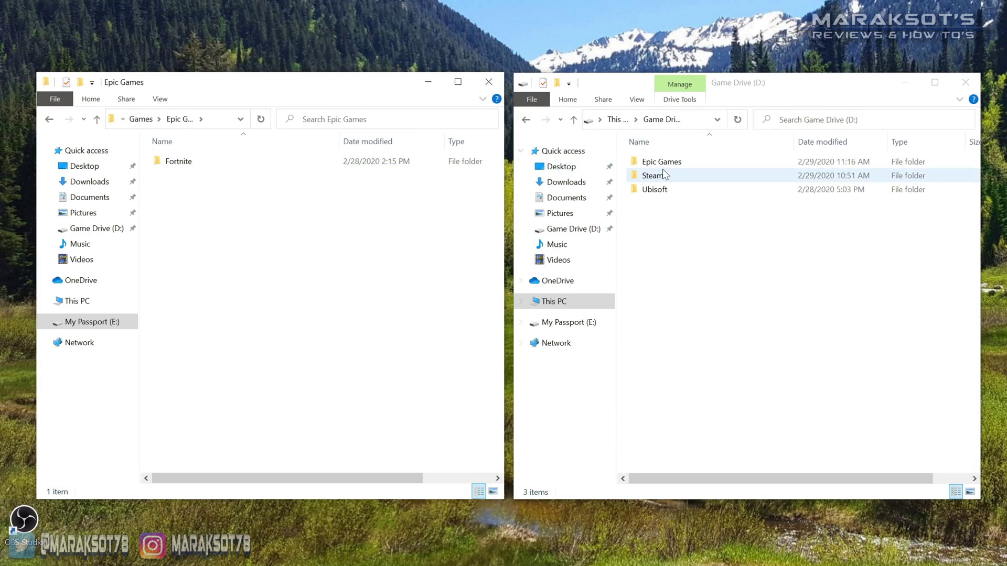
# In File Explorer, copy the Fortnite folder from Games\Epic Games on My Passport (E:) into Epic Games on Game Drive (D:)
pyautogui.doubleClick(666, 162)
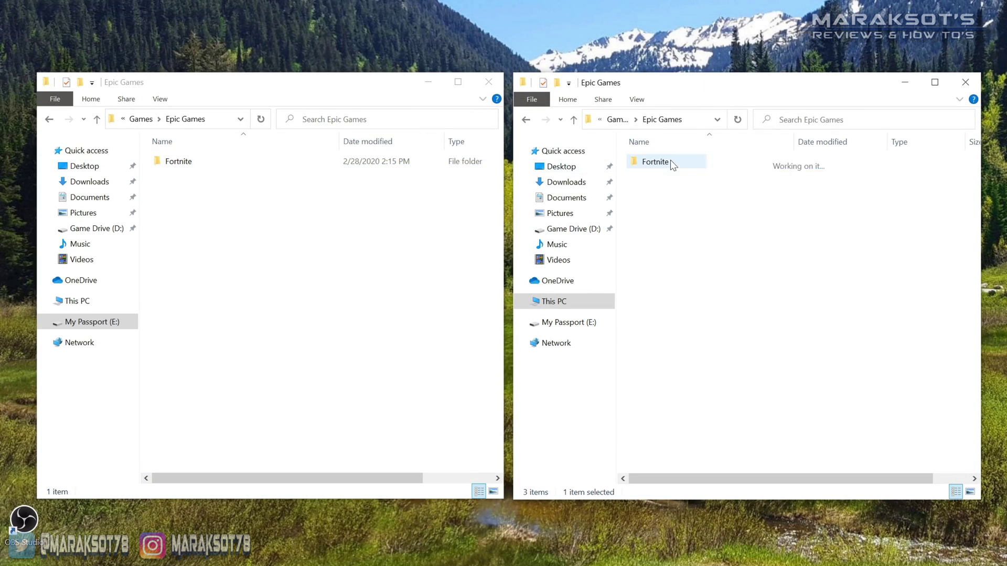
pyautogui.moveTo(163, 169); pyautogui.dragTo(707, 224)
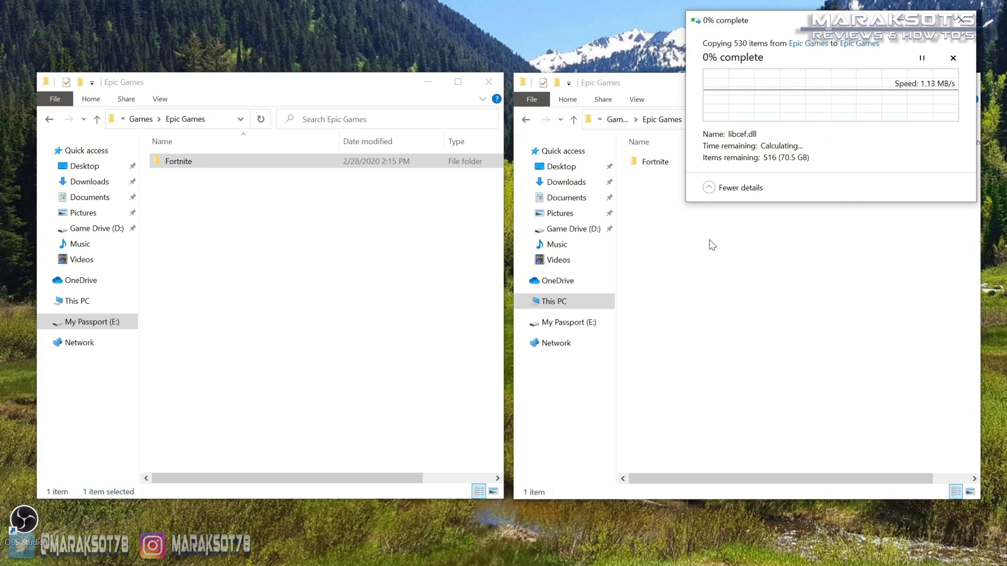
pyautogui.moveTo(785, 27); pyautogui.dragTo(486, 196)
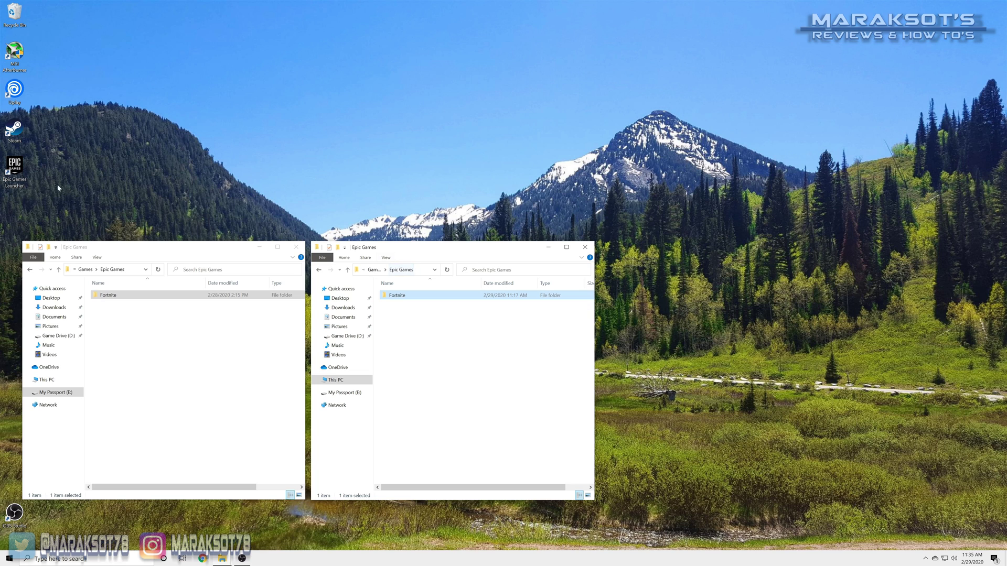
# Reopen the Epic Games Launcher and resume the Fortnite installation from the library
pyautogui.doubleClick(15, 169)
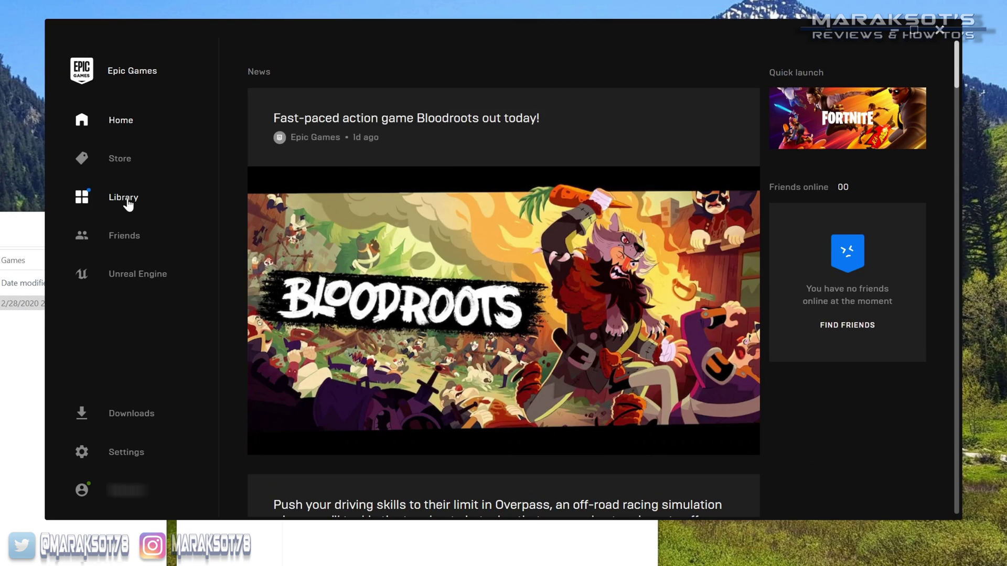
pyautogui.click(128, 203)
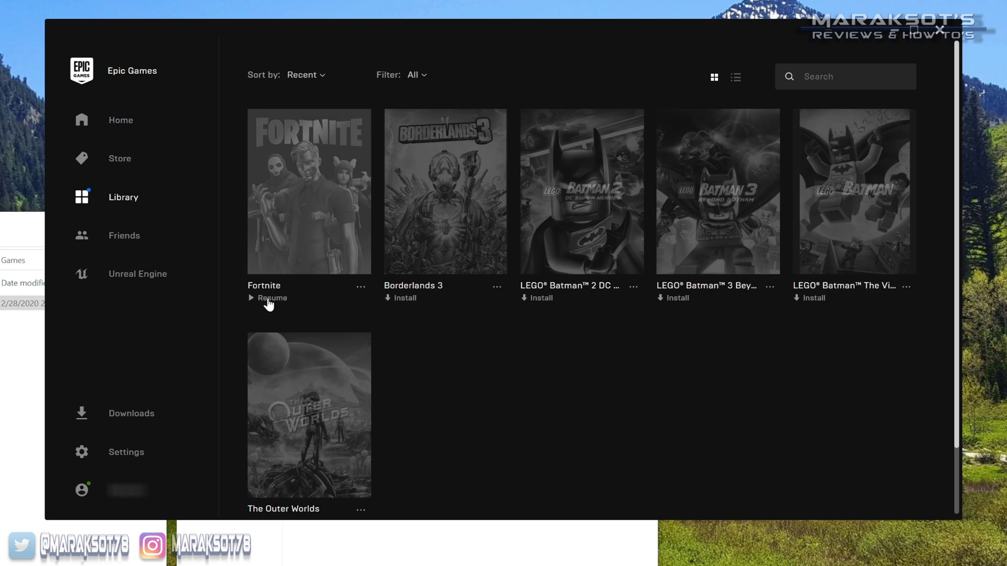
pyautogui.click(269, 299)
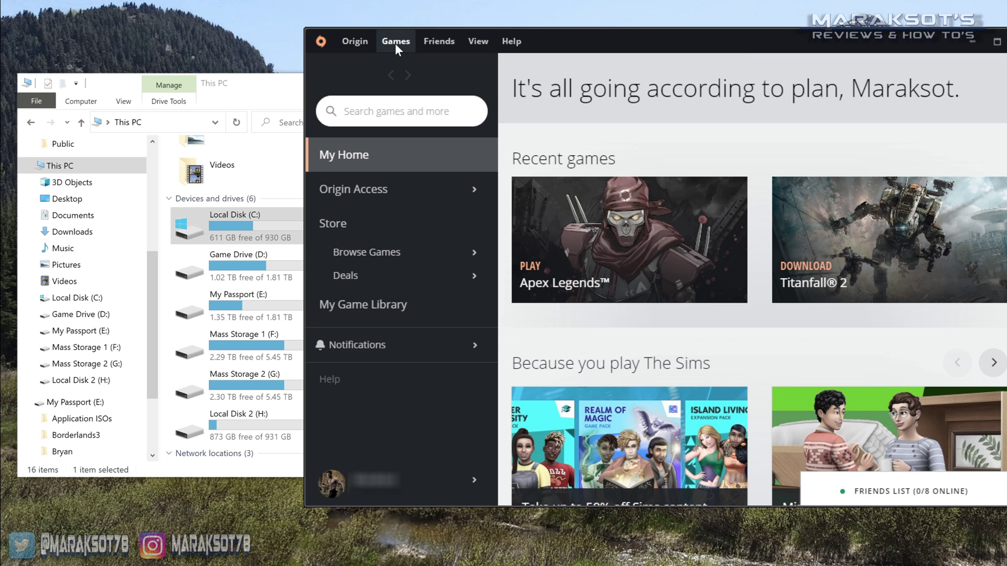
# Switch to Origin, check which games are installed in My Game Library, and minimize the Origin window
pyautogui.click(395, 43)
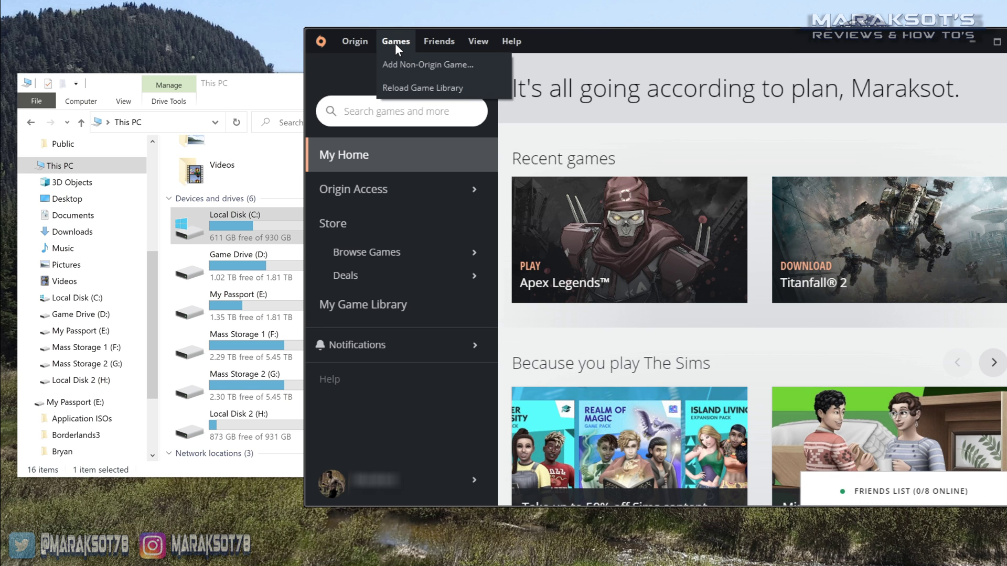
pyautogui.click(439, 302)
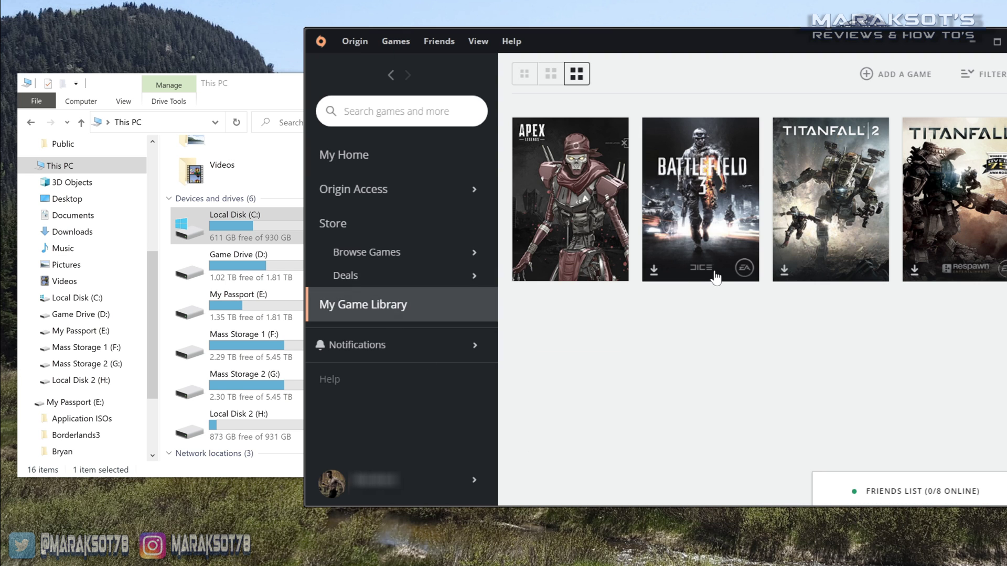
pyautogui.click(973, 41)
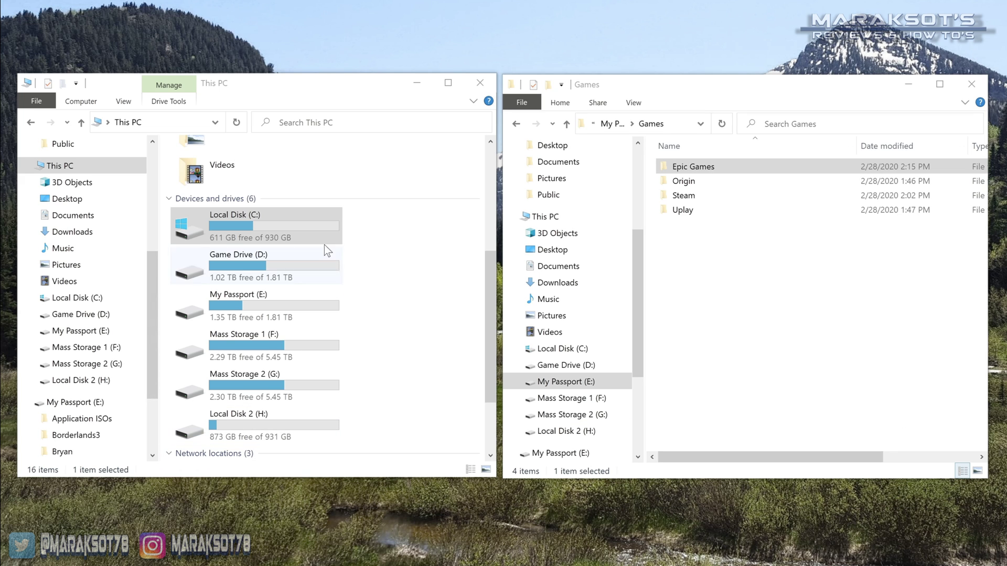
# Check the default Origin Games folder in Program Files on Local Disk (C:) for installed games
pyautogui.doubleClick(288, 236)
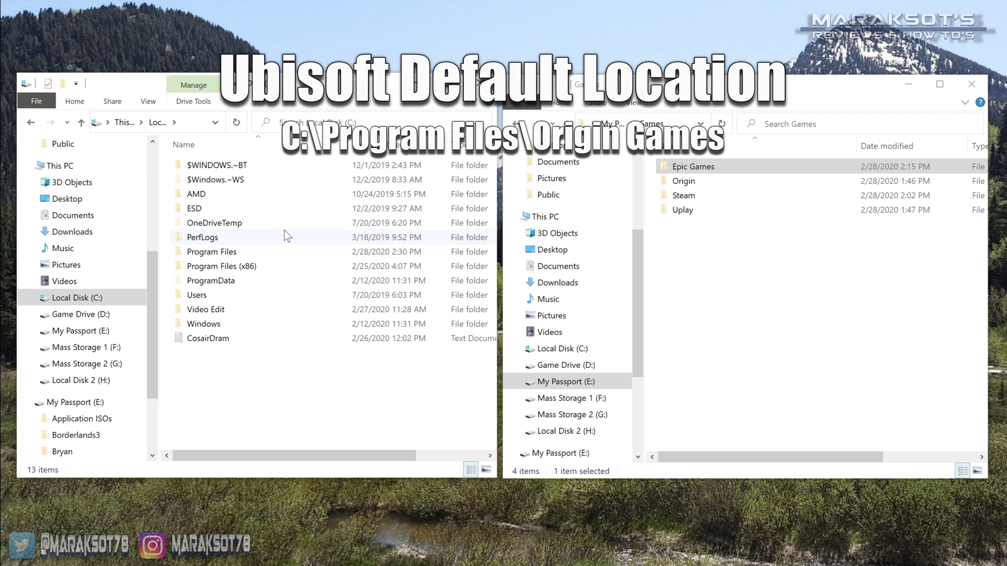
pyautogui.doubleClick(212, 253)
pyautogui.scroll(-1, 253, 278)
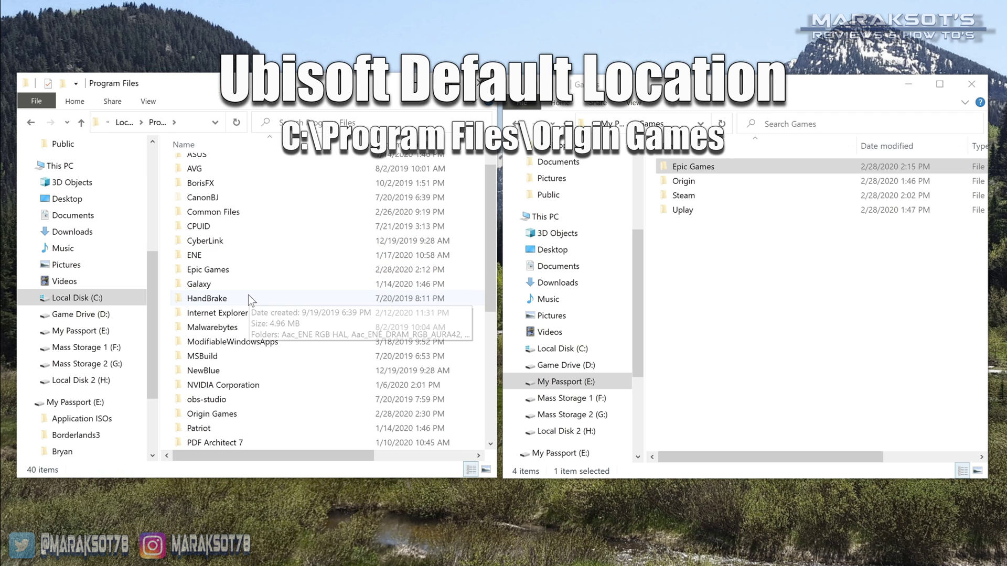
pyautogui.doubleClick(226, 415)
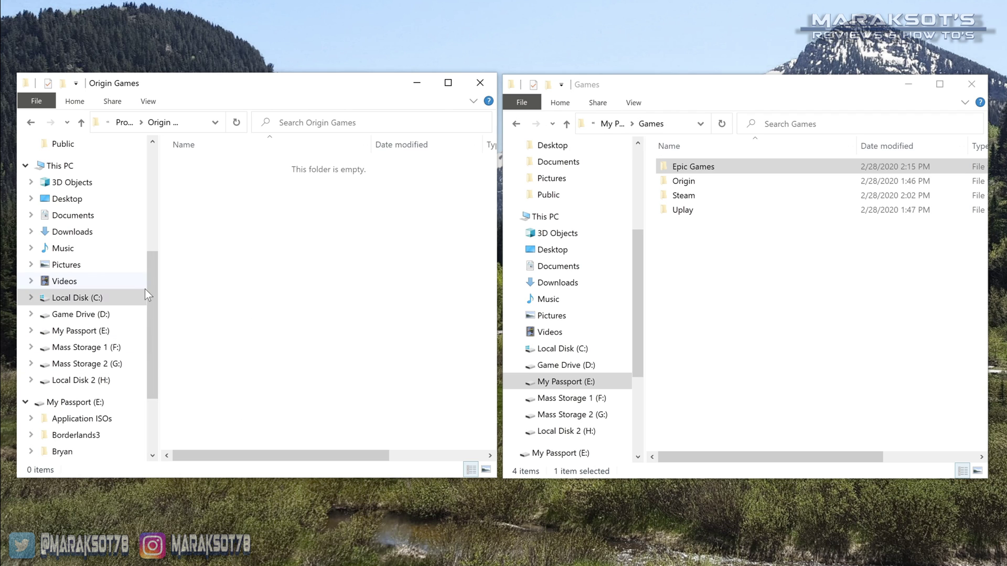
# Copy the Apex folder from Origin Games on Game Drive (D:) into Games\Origin on My Passport (E:)
pyautogui.click(123, 316)
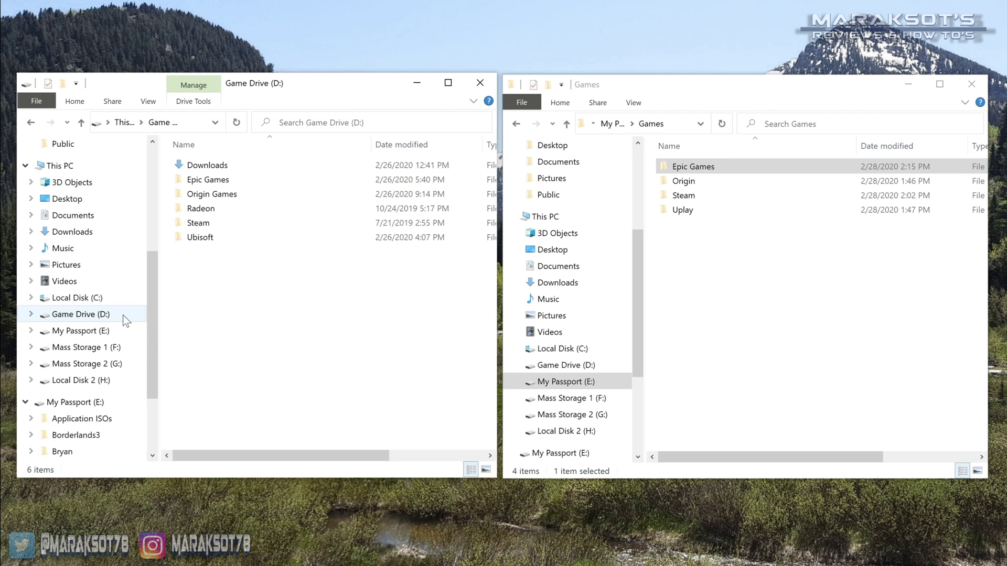
pyautogui.doubleClick(212, 195)
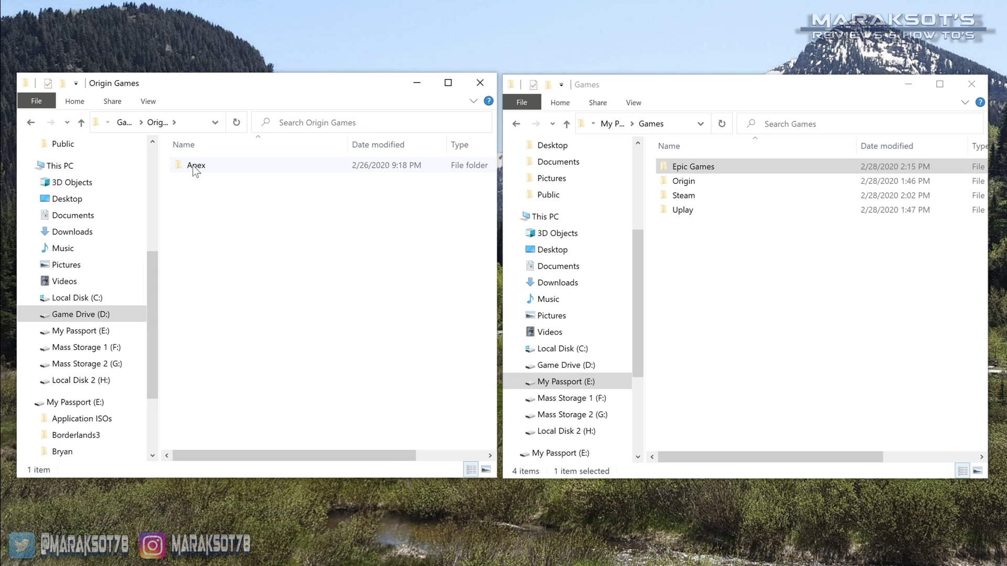
pyautogui.doubleClick(684, 183)
pyautogui.moveTo(181, 167); pyautogui.dragTo(780, 252)
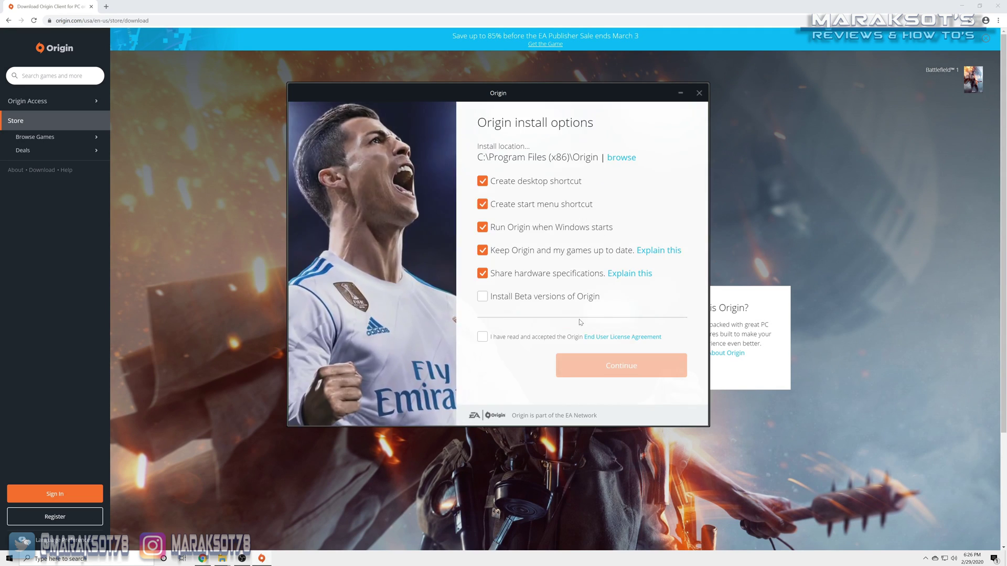
# Install Origin to its default location and start the Apex Legends download from My Game Library with English US as the language
pyautogui.click(621, 364)
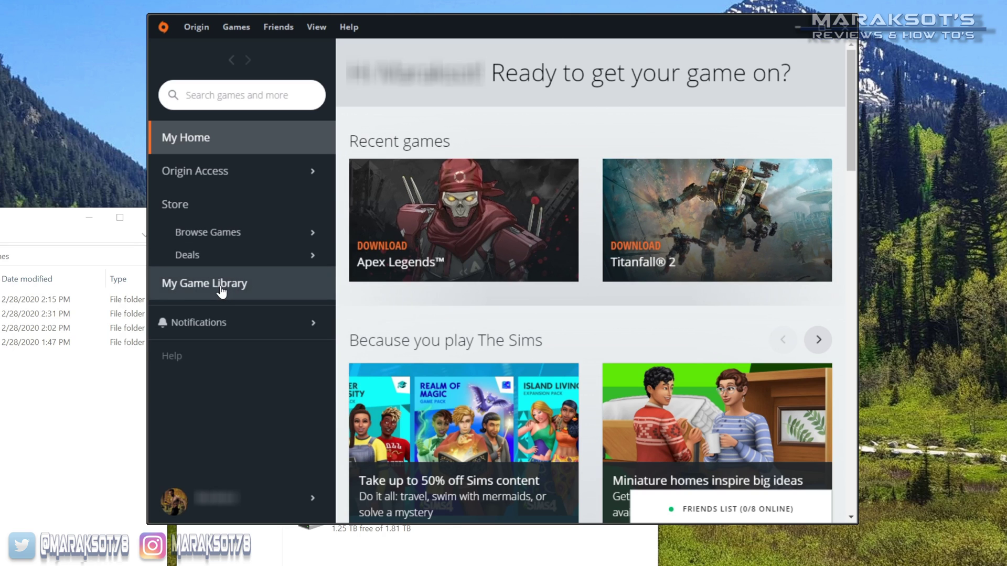
pyautogui.click(253, 288)
pyautogui.click(408, 238)
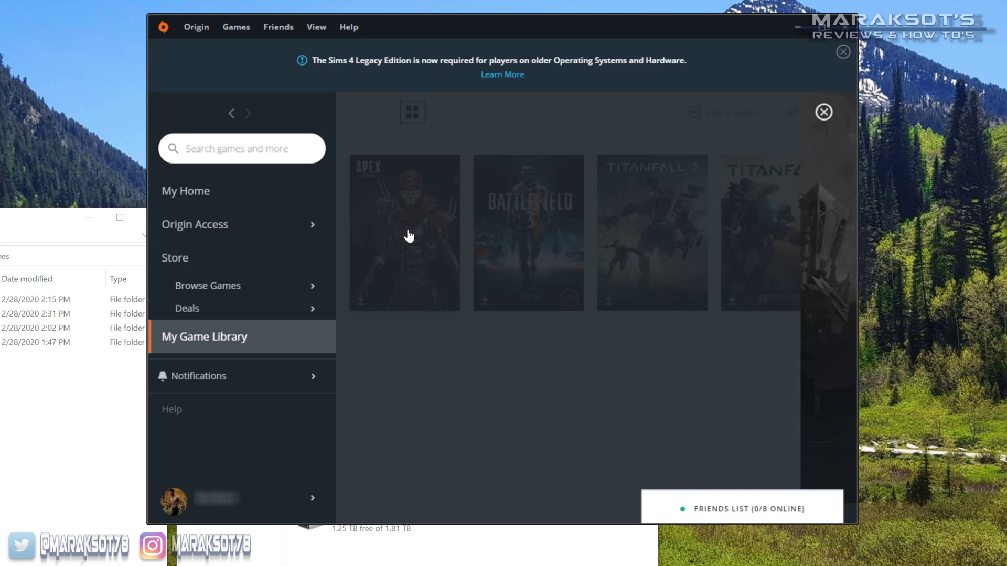
pyautogui.click(653, 396)
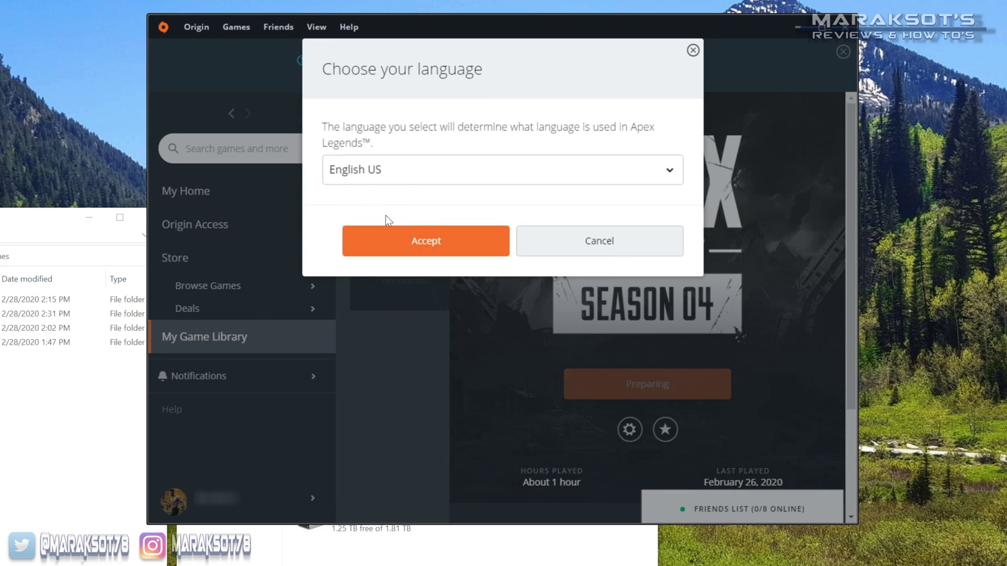
pyautogui.click(365, 239)
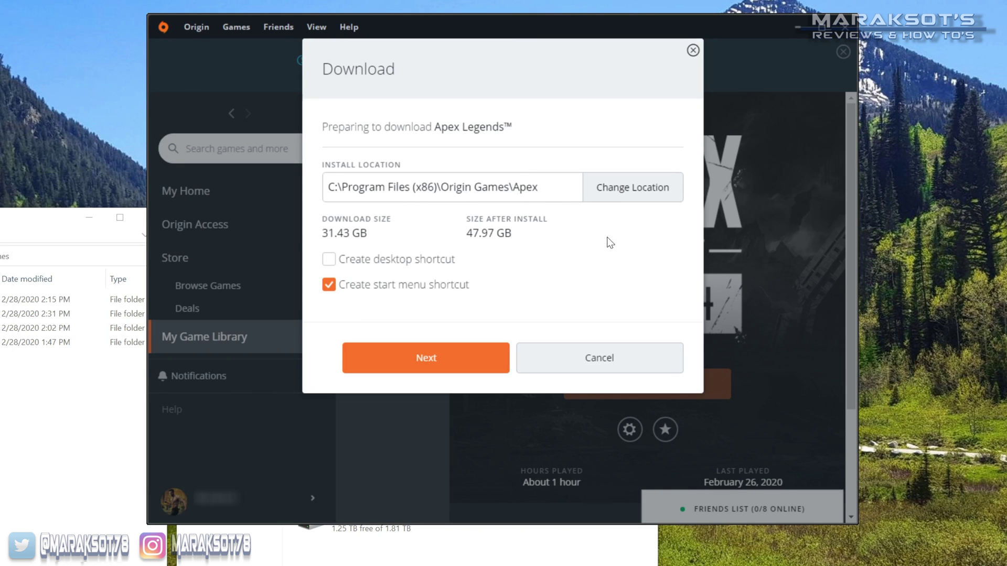
# Set the Apex Legends install location to a new folder named Origin Games on Game Drive (D:)
pyautogui.click(625, 193)
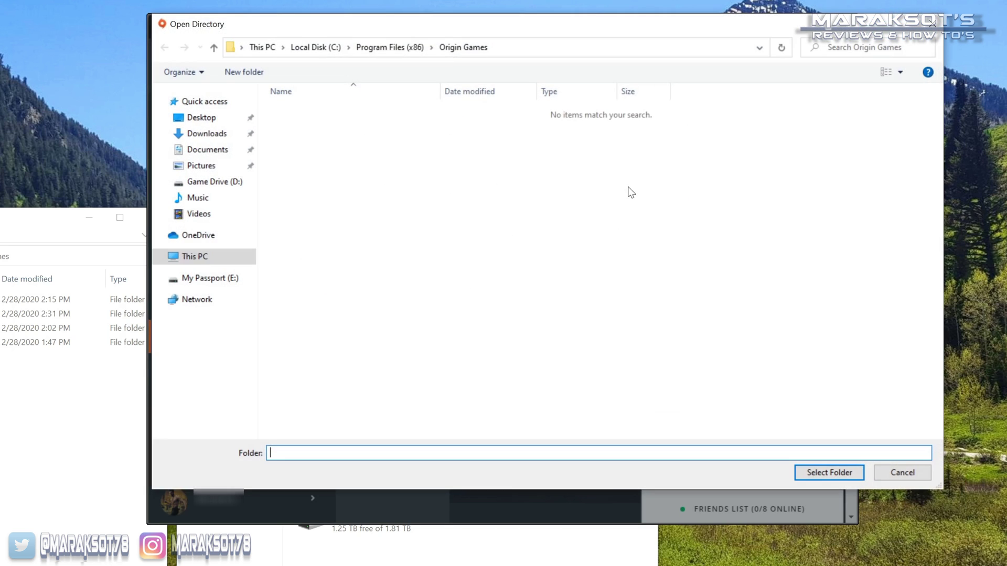
pyautogui.click(211, 259)
pyautogui.click(531, 256)
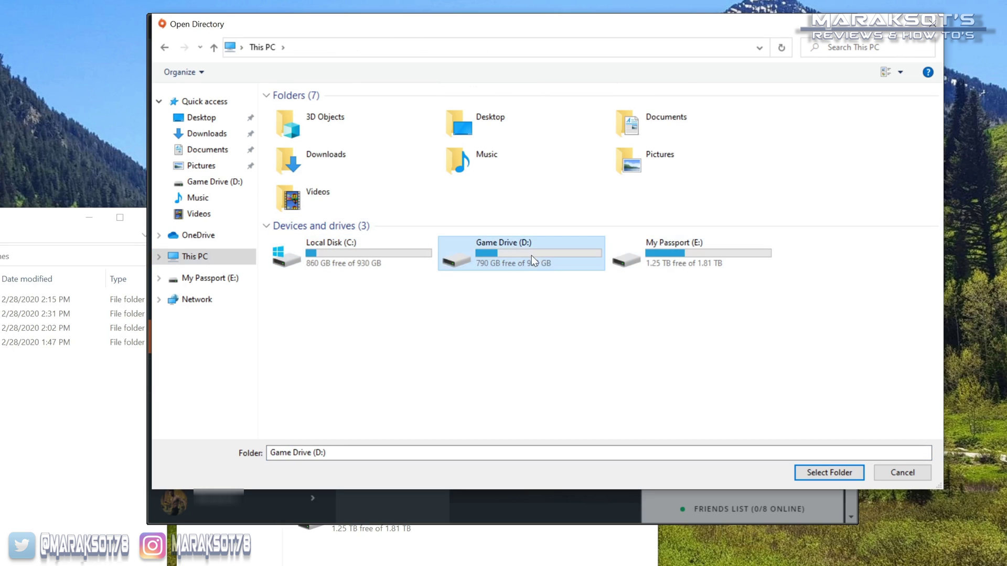
pyautogui.doubleClick(531, 256)
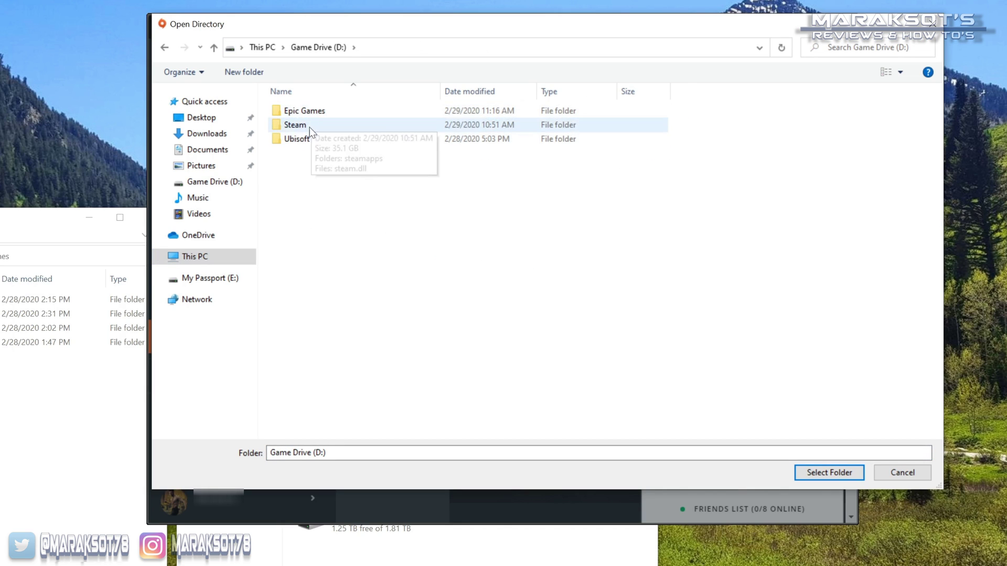
pyautogui.rightClick(306, 171)
pyautogui.moveTo(375, 311)
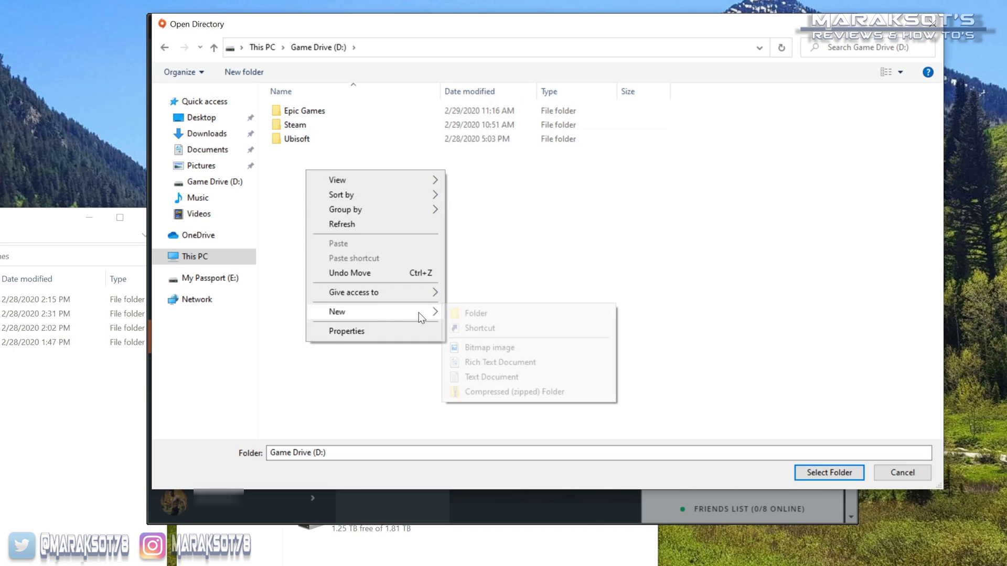
pyautogui.click(505, 314)
pyautogui.write('Origin Games')
pyautogui.press('Return')
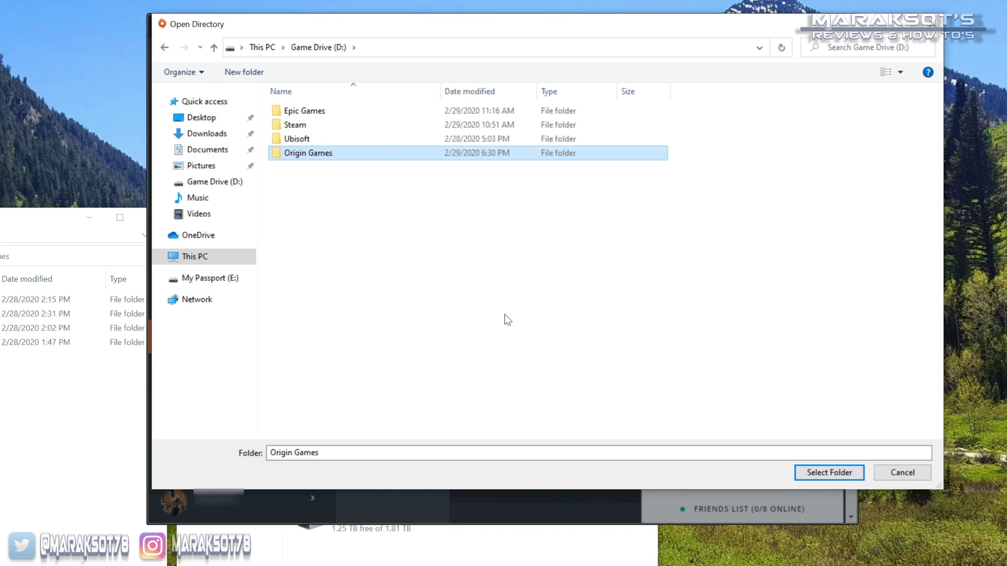
pyautogui.click(828, 473)
# Accept the Apex Legends license agreements, start the download, and return to the game library
pyautogui.click(438, 354)
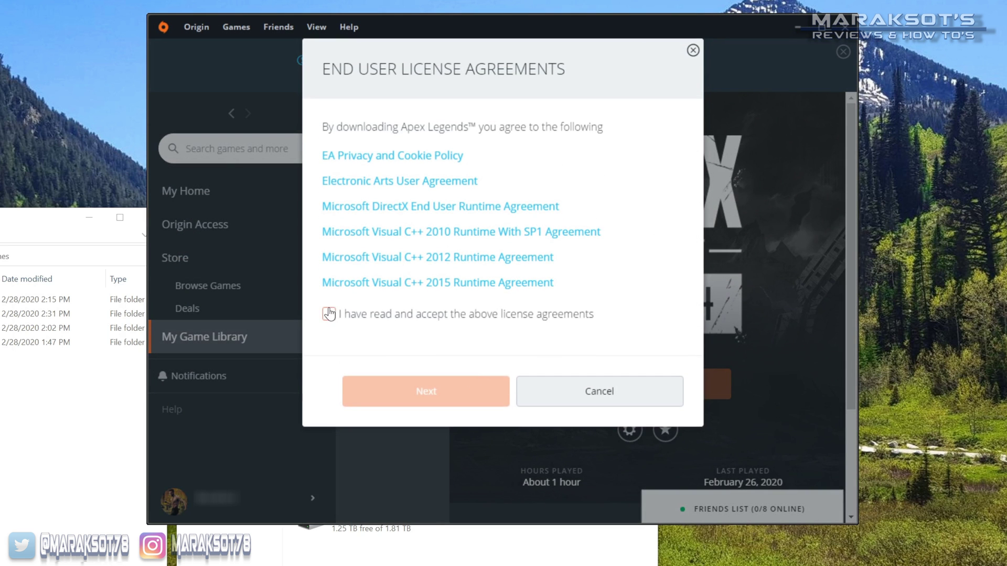
pyautogui.click(328, 321)
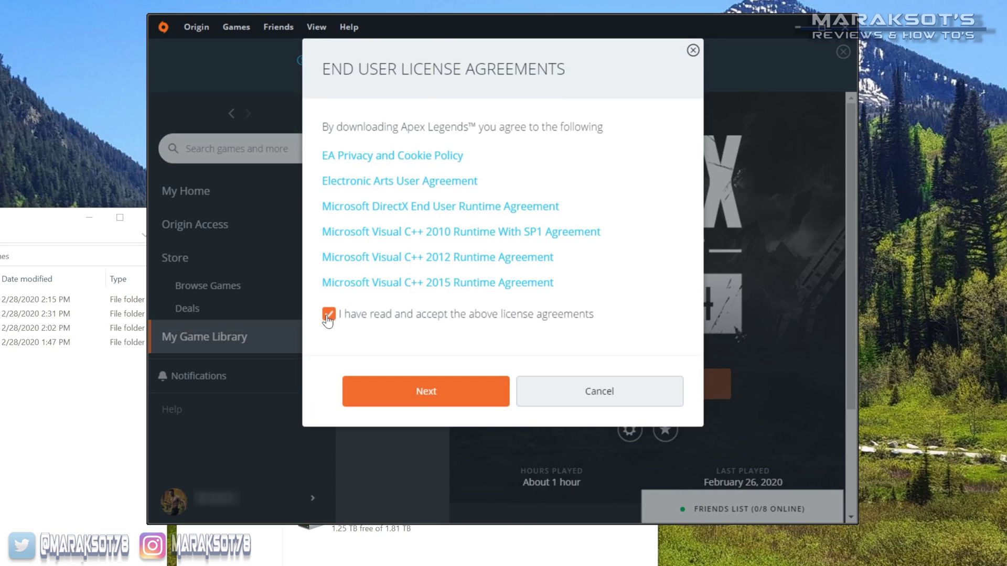
pyautogui.click(429, 403)
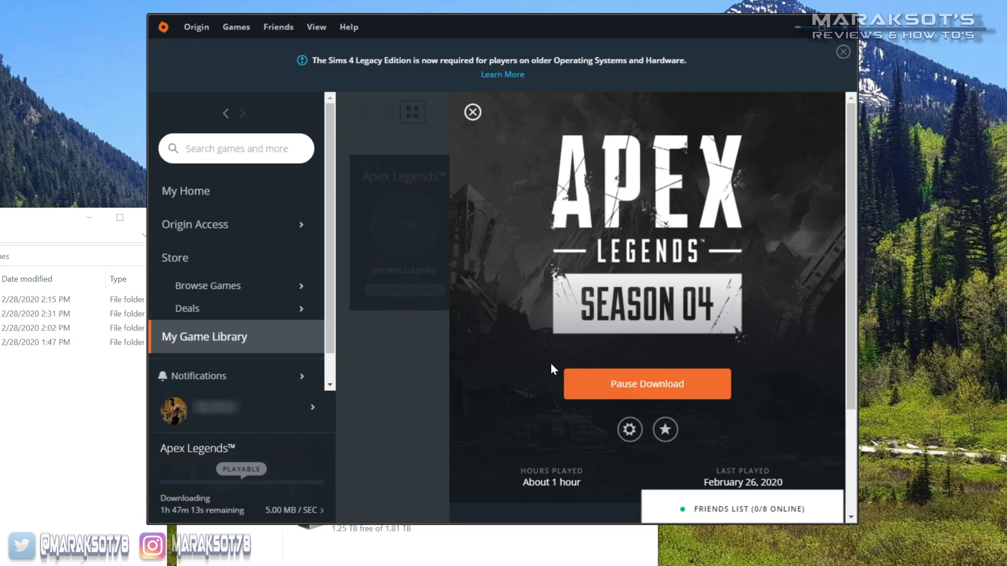
pyautogui.click(473, 112)
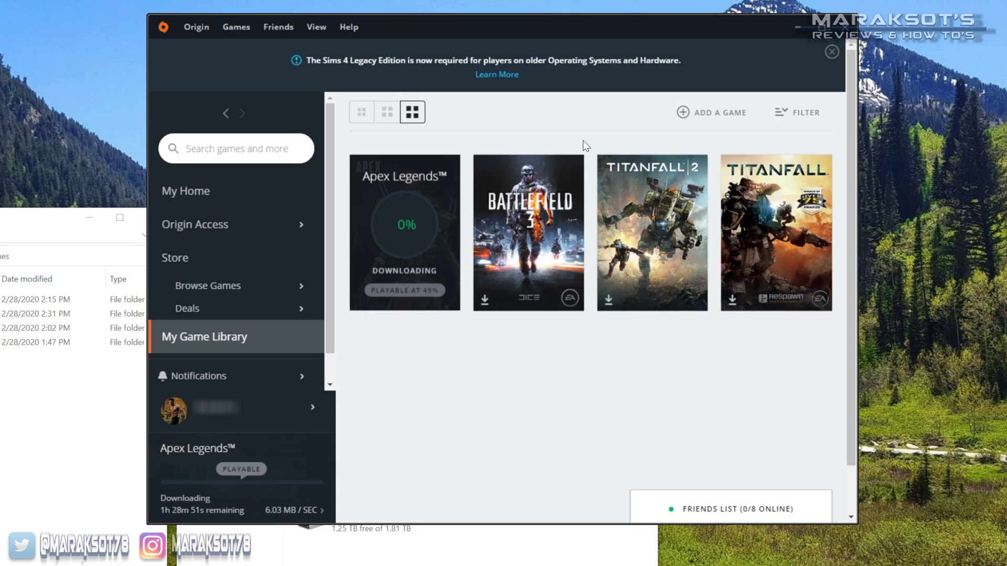
# Pause the Apex Legends download and exit Origin completely
pyautogui.click(415, 275)
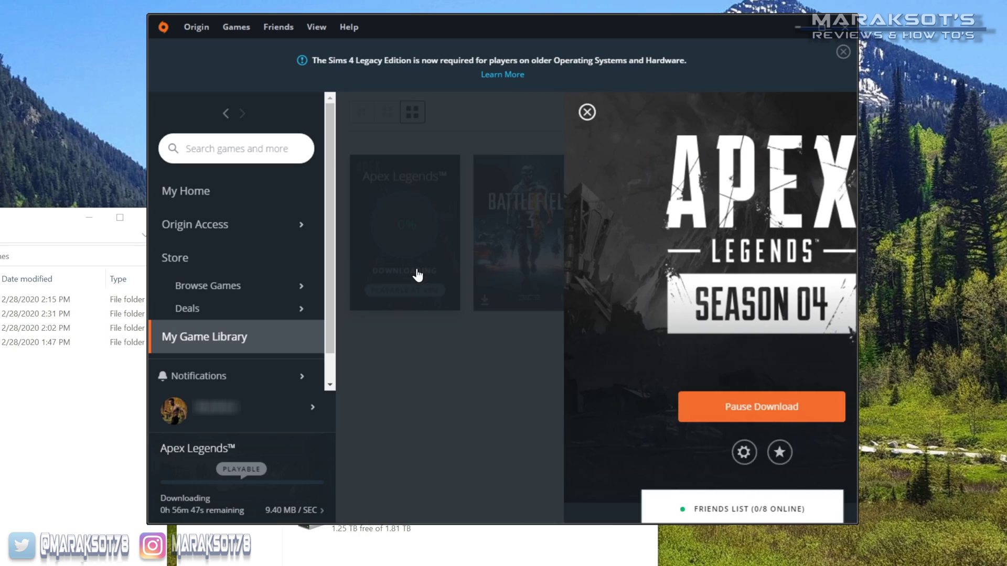
pyautogui.click(627, 387)
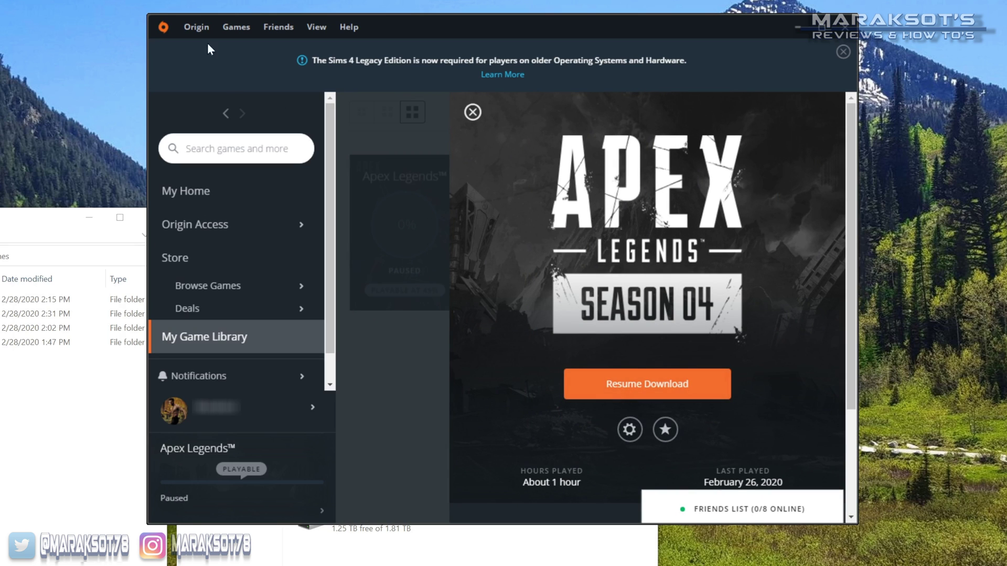
pyautogui.click(197, 29)
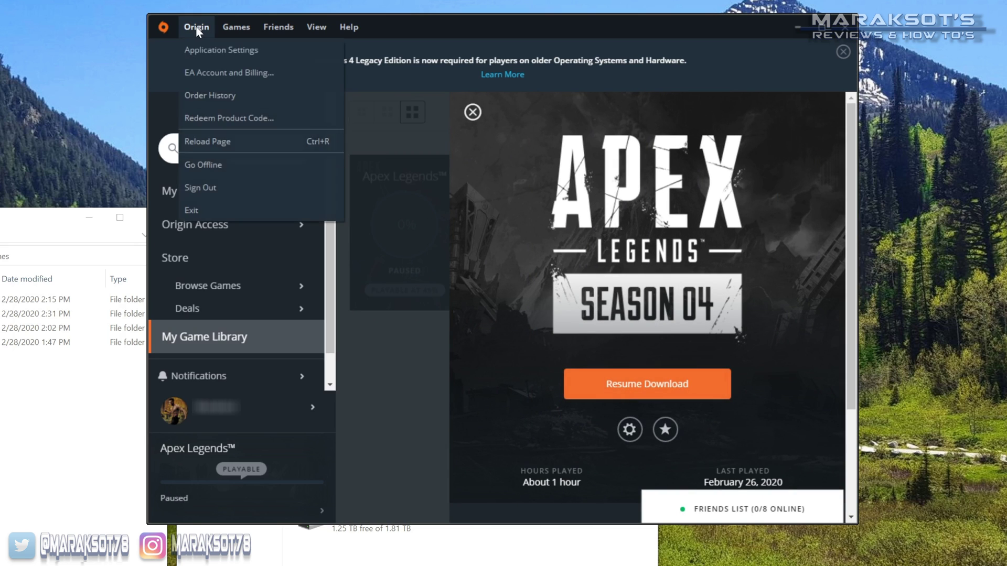
pyautogui.click(194, 212)
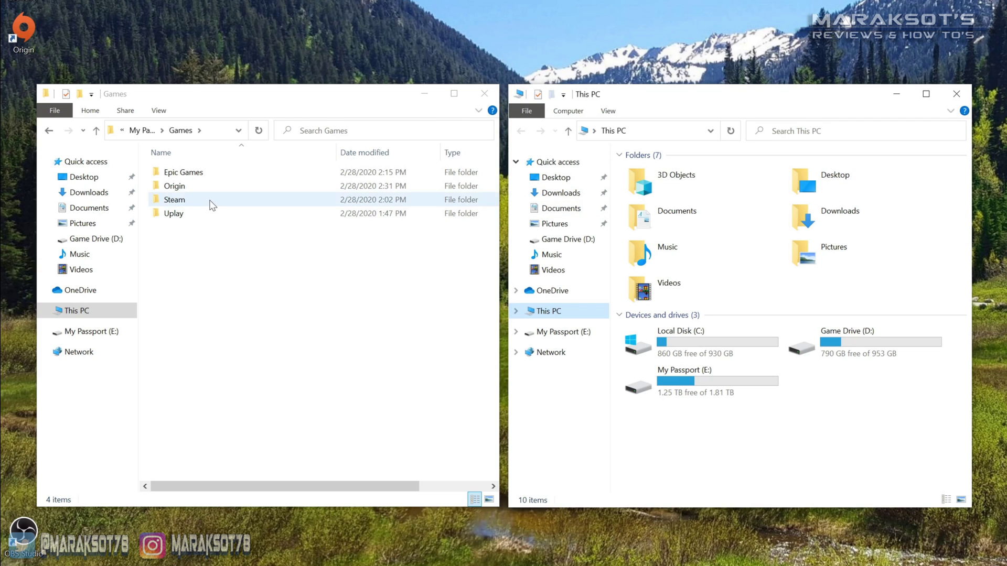
# In File Explorer, copy the Apex folder from Games\Origin on My Passport (E:) into Origin Games on Game Drive (D:)
pyautogui.doubleClick(179, 187)
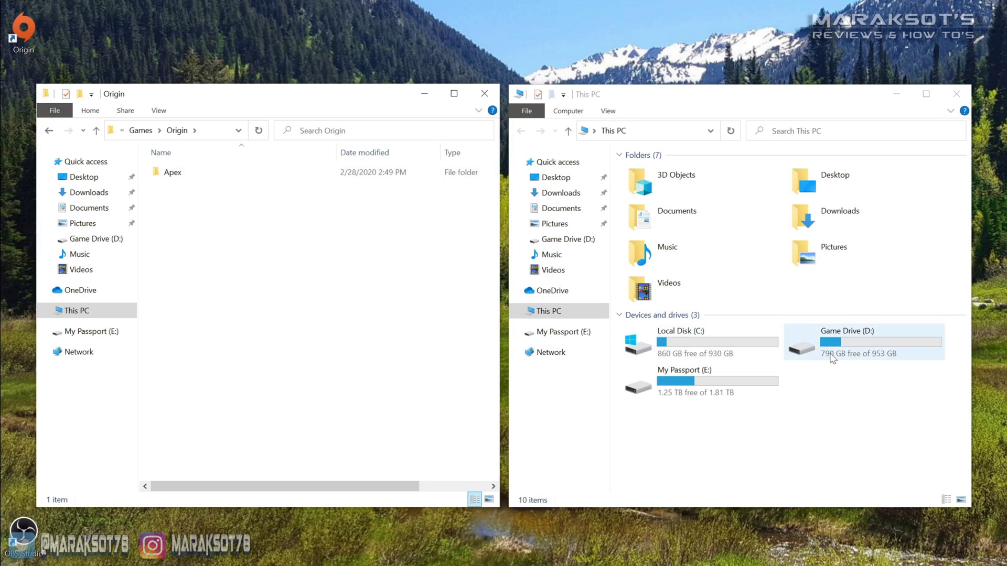
pyautogui.doubleClick(841, 343)
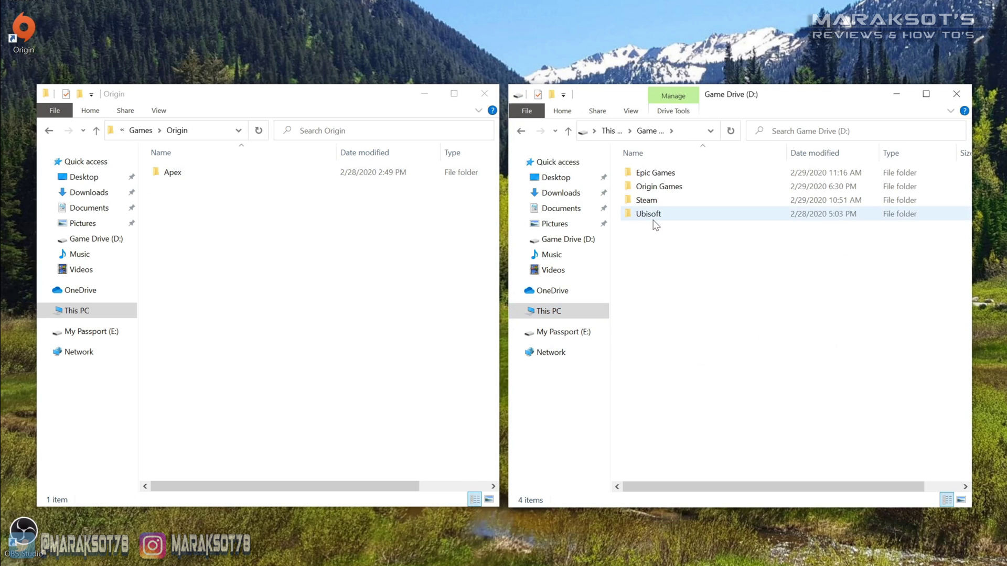
pyautogui.doubleClick(659, 187)
pyautogui.moveTo(171, 173); pyautogui.dragTo(709, 292)
pyautogui.moveTo(338, 30); pyautogui.dragTo(506, 187)
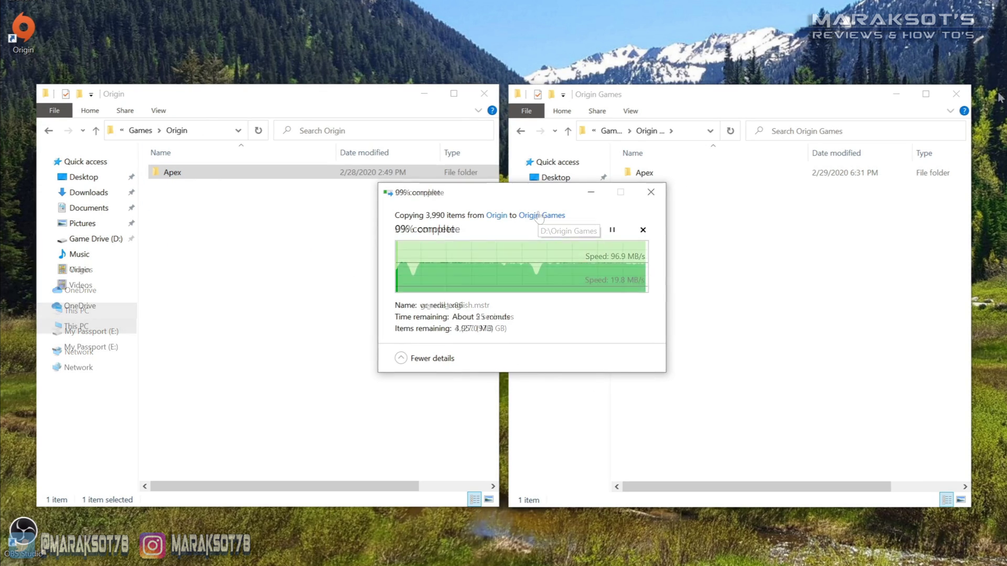
# Reopen Origin, resume the Apex Legends download from My Game Library, and check the game's progress there
pyautogui.click(542, 288)
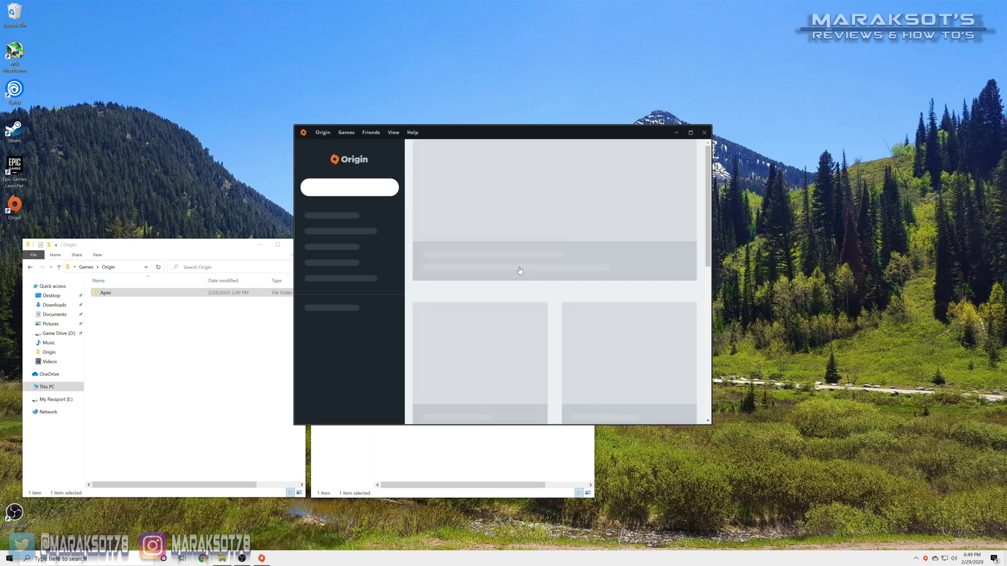
pyautogui.click(332, 286)
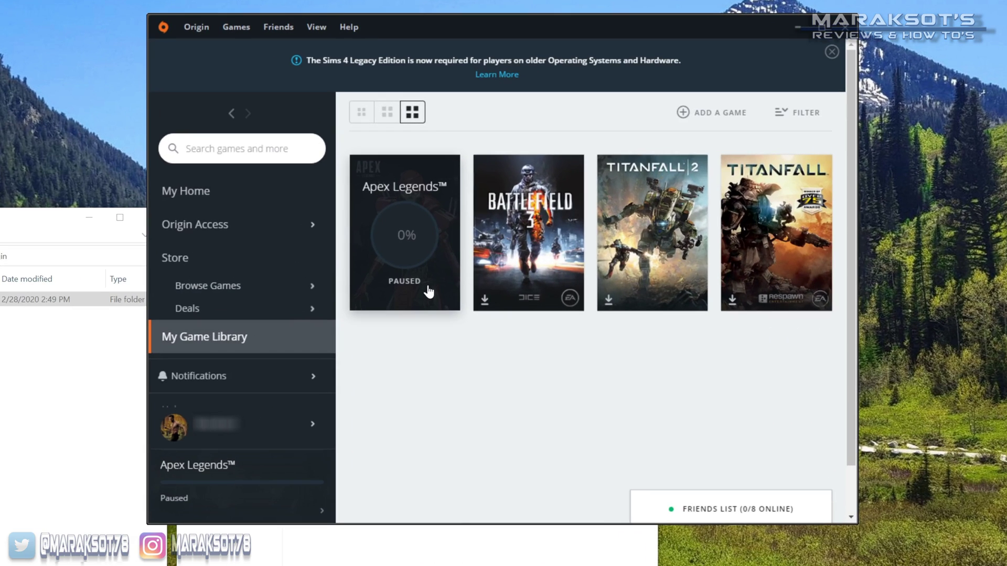
pyautogui.click(437, 286)
pyautogui.click(639, 394)
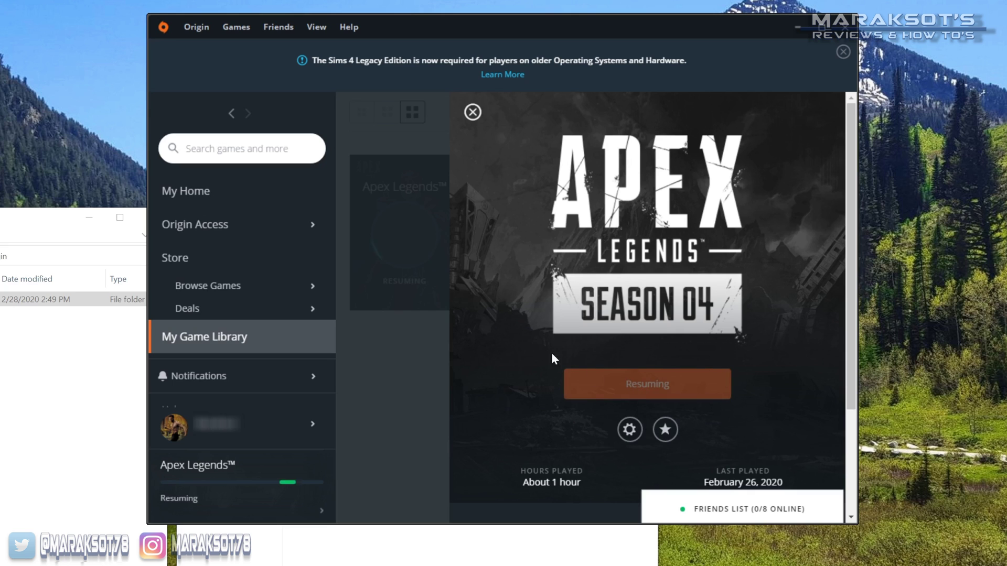
pyautogui.click(473, 112)
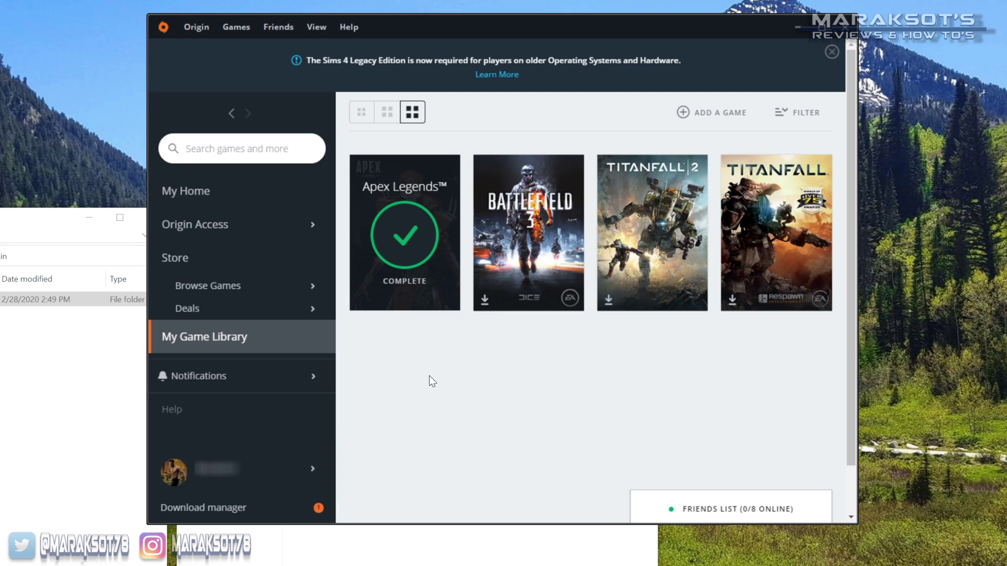
pyautogui.click(445, 249)
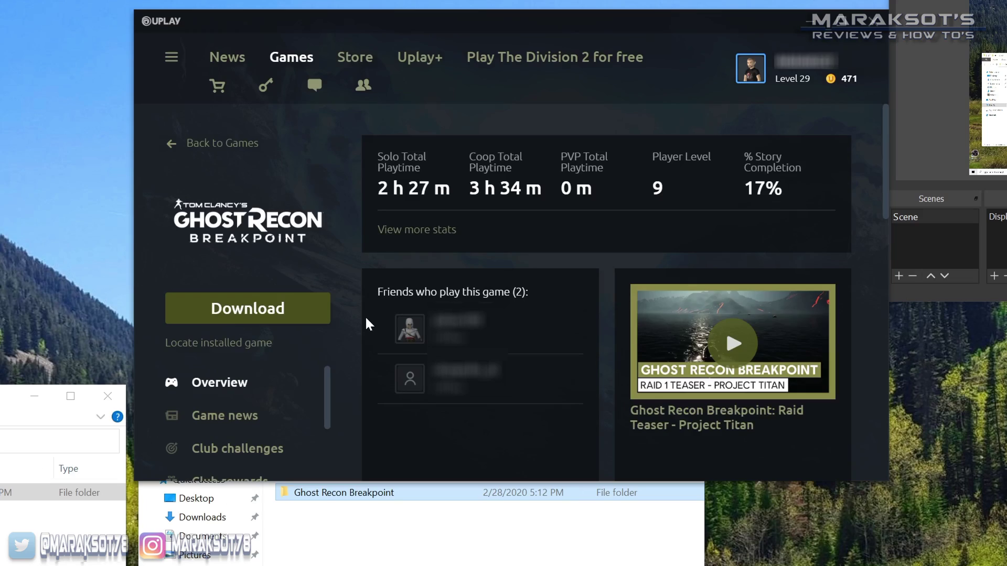
# Switch to Uplay and locate the installed Ghost Recon Breakpoint by choosing its folder in Ubisoft on Game Drive (D:)
pyautogui.click(224, 343)
pyautogui.doubleClick(464, 408)
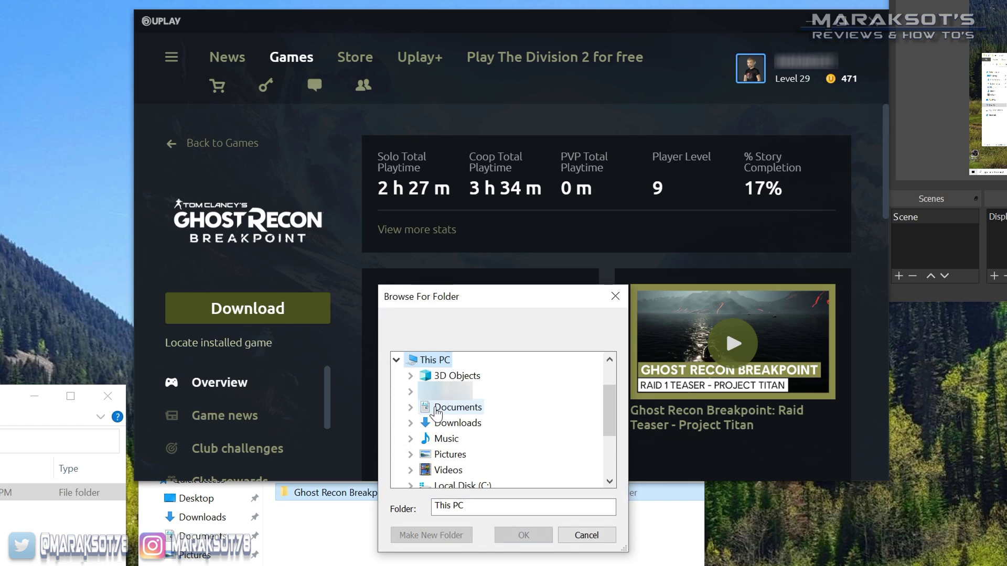
pyautogui.scroll(-1, 500, 423)
pyautogui.doubleClick(467, 454)
pyautogui.doubleClick(464, 485)
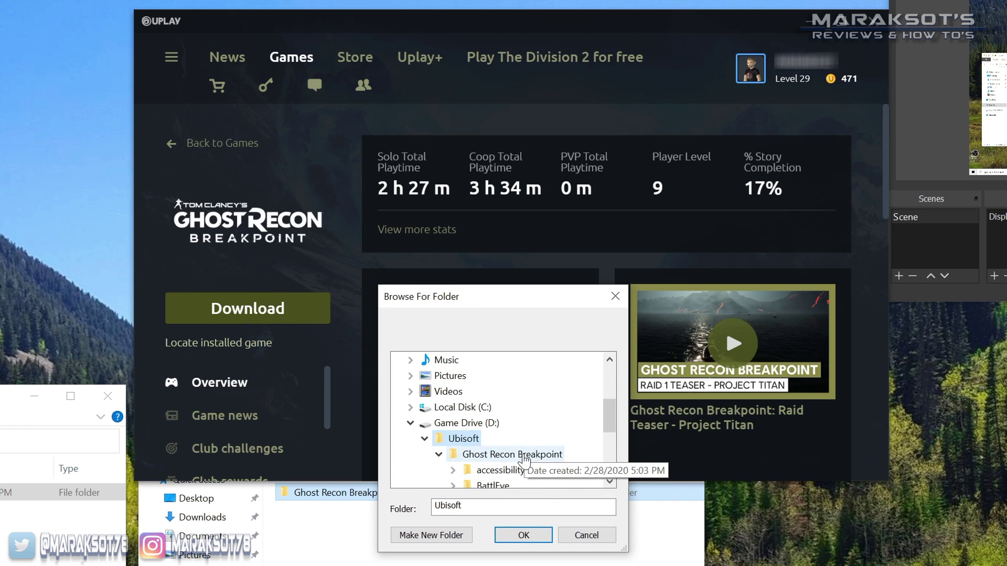
pyautogui.click(512, 454)
pyautogui.click(524, 535)
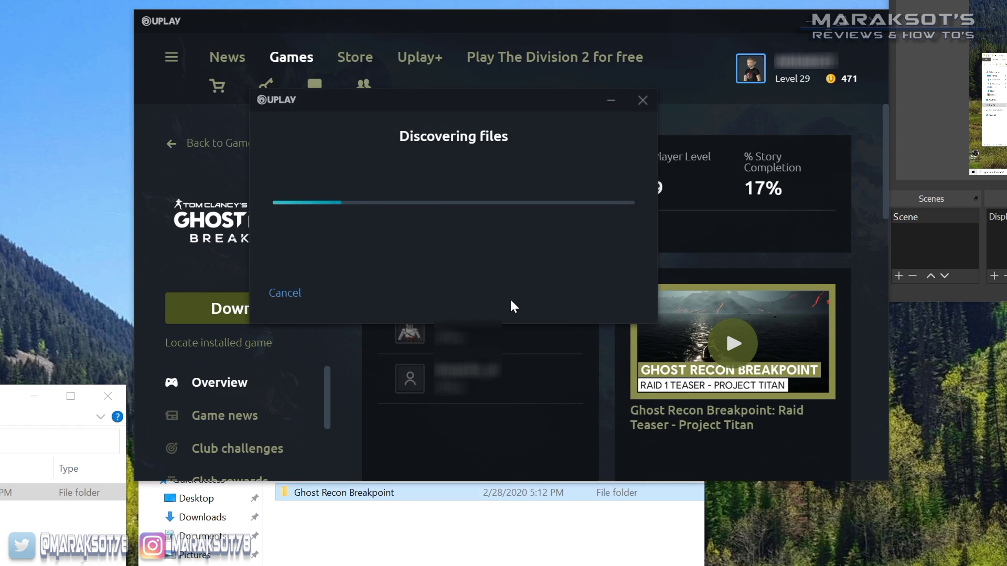